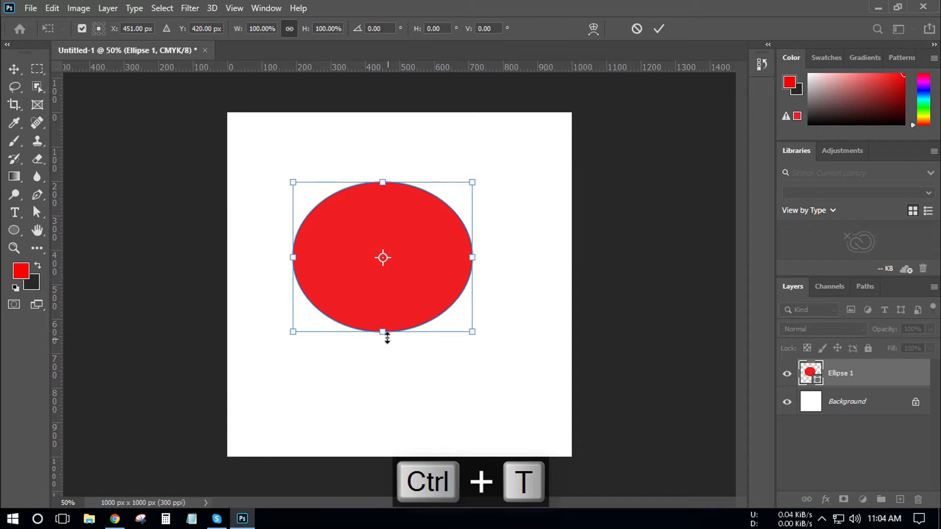
# Step: Stretch the red ellipse to the canvas edges on all four sides, making a 1000 px by 1000 px circle
pyautogui.moveTo(382, 333); pyautogui.dragTo(382, 456)
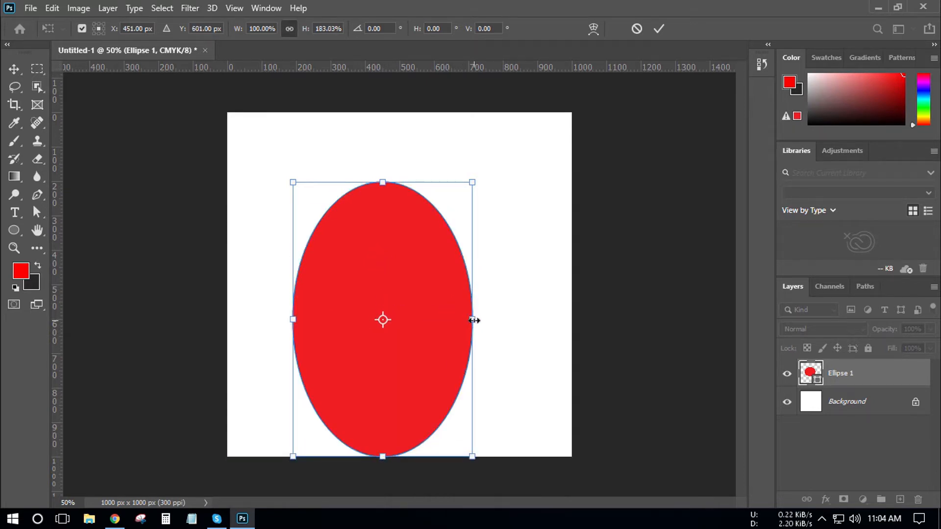
pyautogui.moveTo(473, 320); pyautogui.dragTo(572, 319)
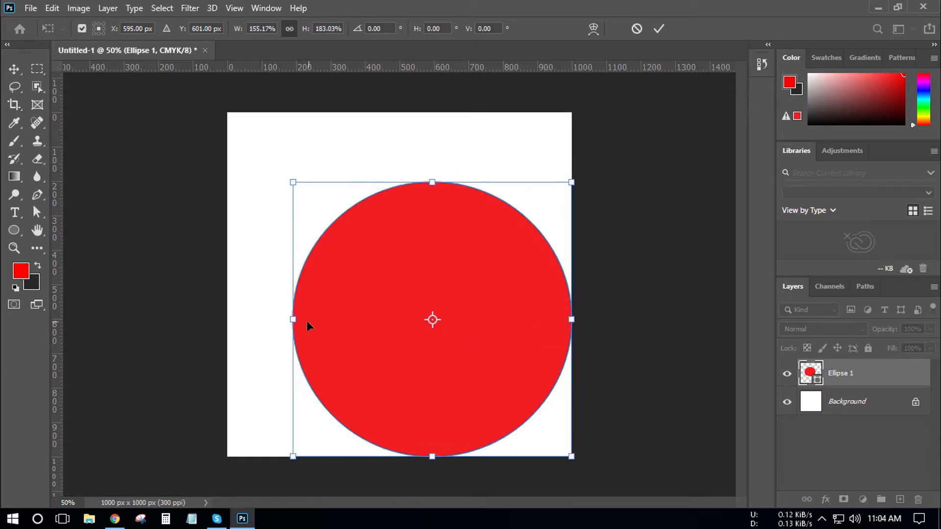
pyautogui.moveTo(293, 321); pyautogui.dragTo(228, 320)
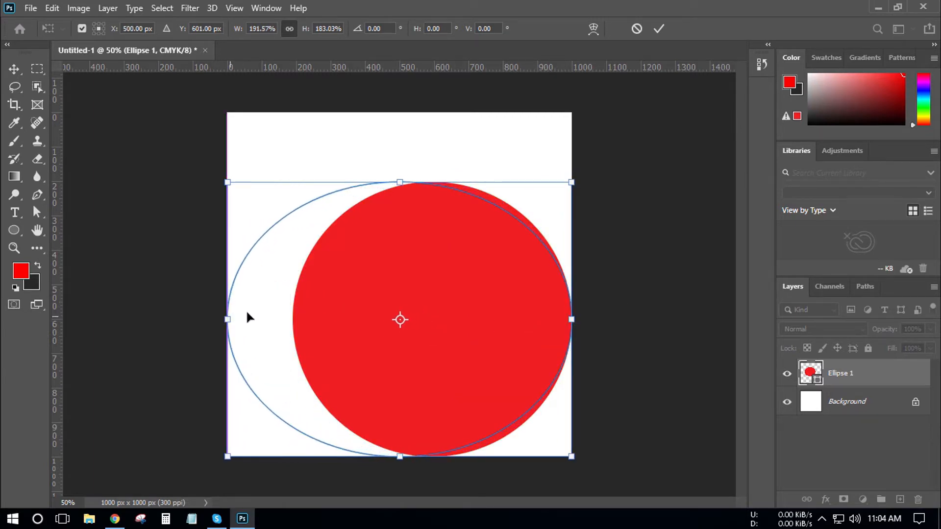
pyautogui.moveTo(400, 184); pyautogui.dragTo(400, 113)
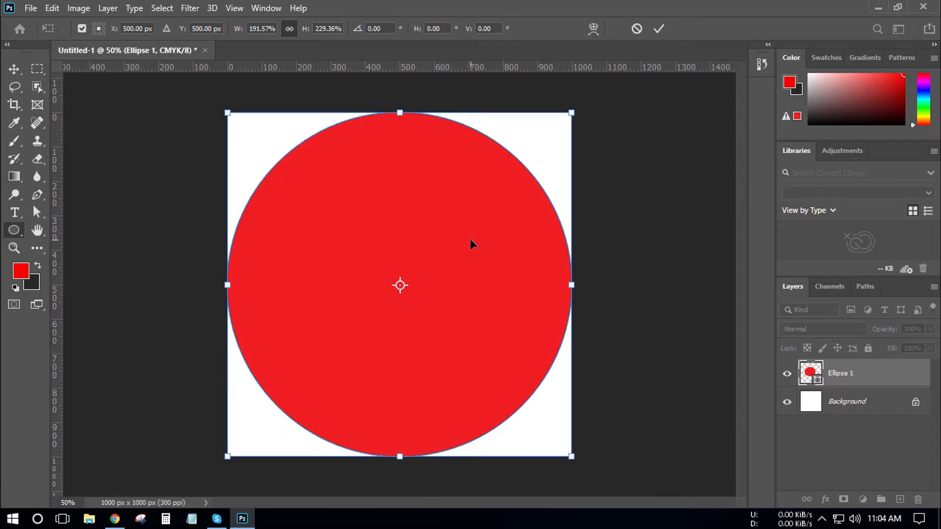
pyautogui.press('Return')
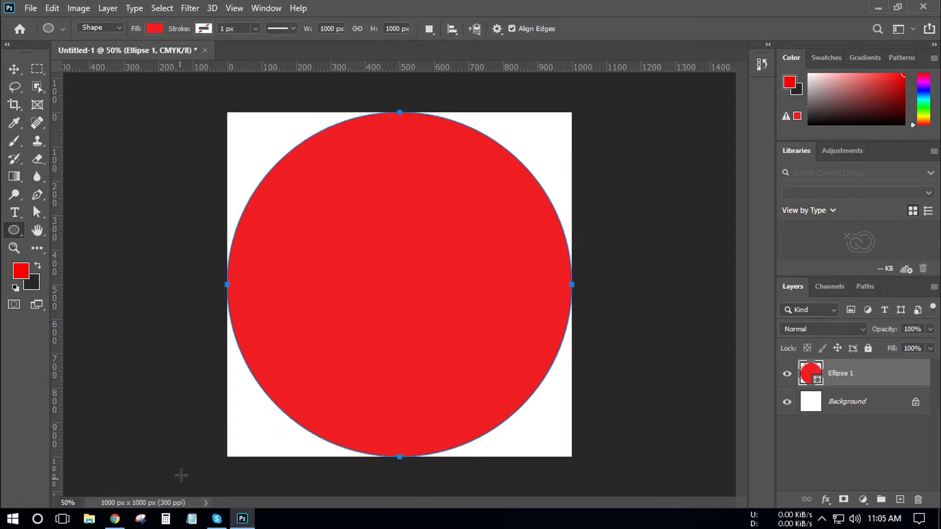
# Step: Switch to Chrome and search Google for "chrome logo color code"
pyautogui.click(116, 520)
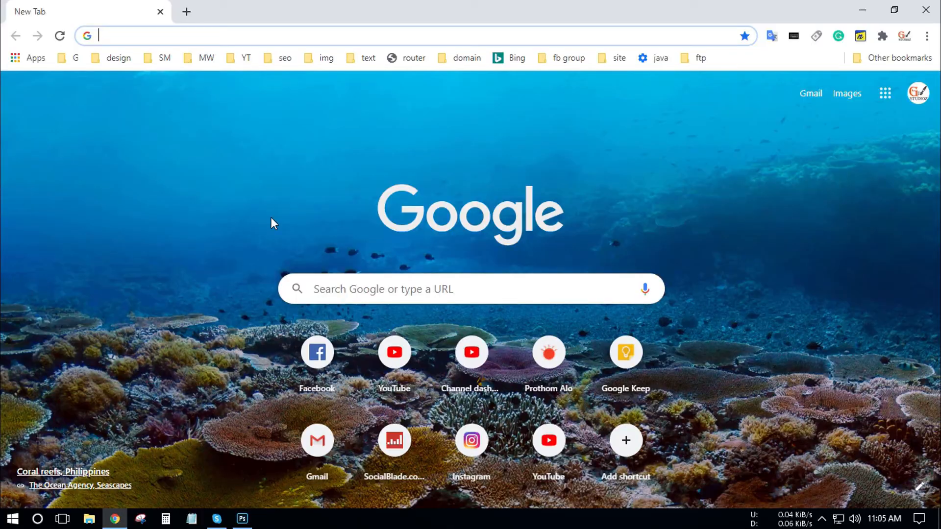
pyautogui.click(309, 36)
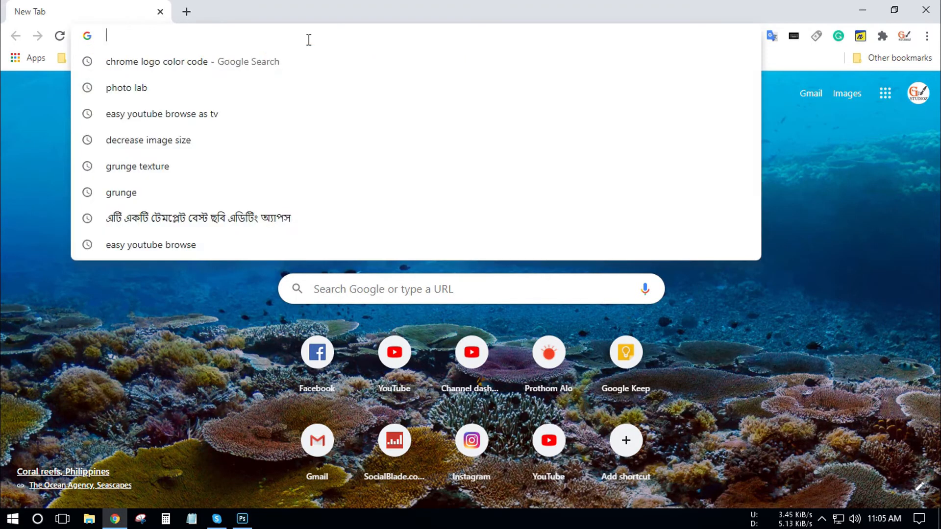
pyautogui.write('chrome logo color code')
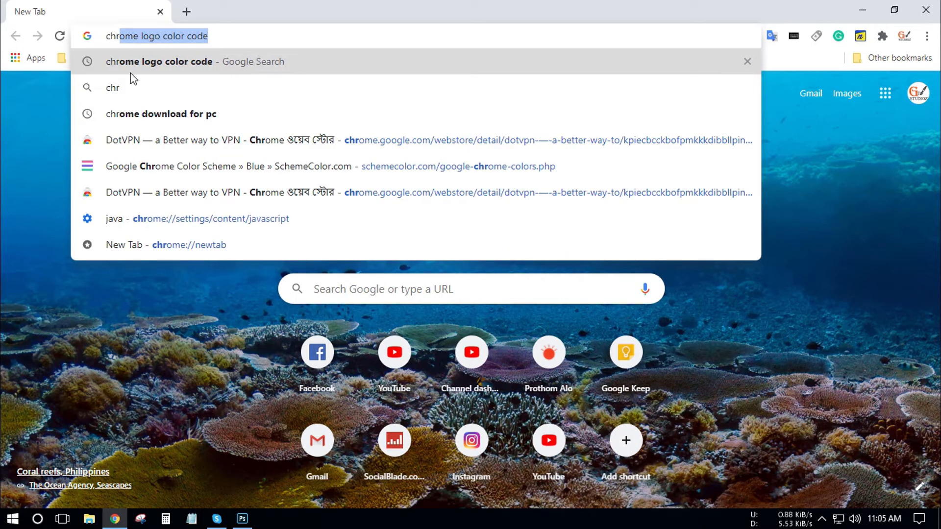
pyautogui.click(194, 66)
# Step: Open the Scheme Color result for Google Chrome colors with Hex & RGB codes in a new tab and switch to it
pyautogui.scroll(-8, 213, 181)
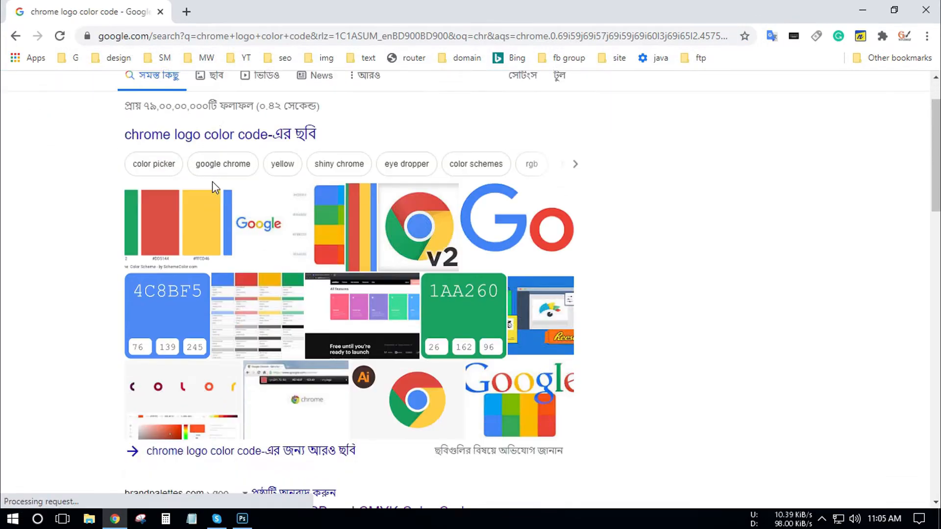
pyautogui.scroll(-1, 147, 162)
pyautogui.scroll(-2, 166, 185)
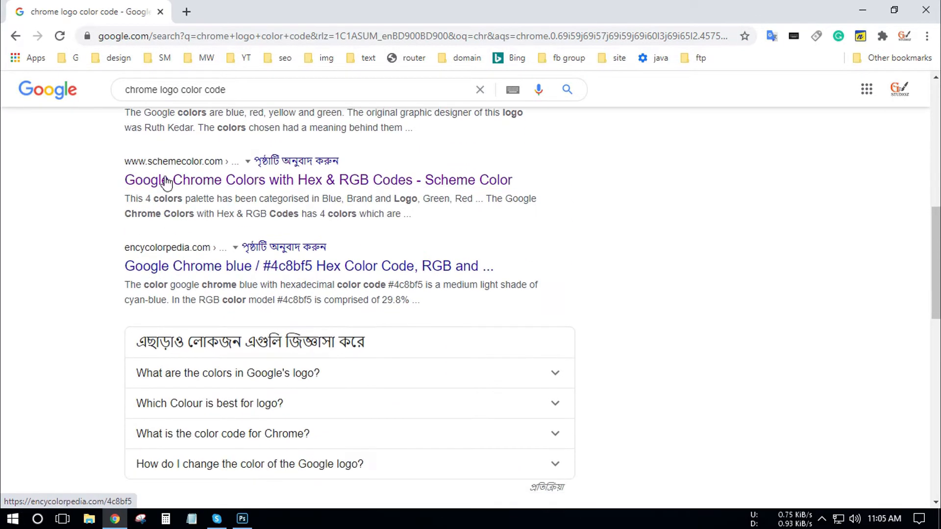
pyautogui.rightClick(233, 181)
pyautogui.click(244, 192)
pyautogui.click(243, 11)
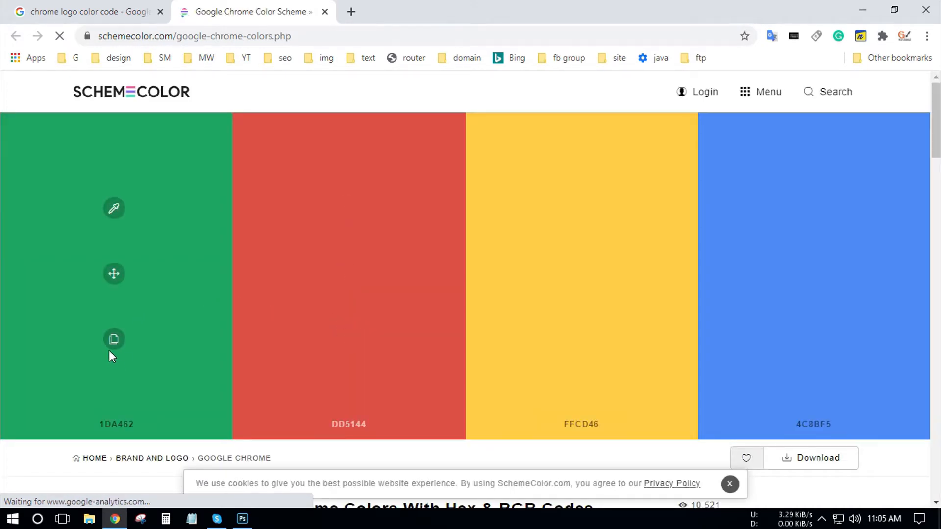
# Step: Copy the palette's green code 1DA462 and apply it in Photoshop as the fill of the Ellipse 1 circle
pyautogui.click(113, 340)
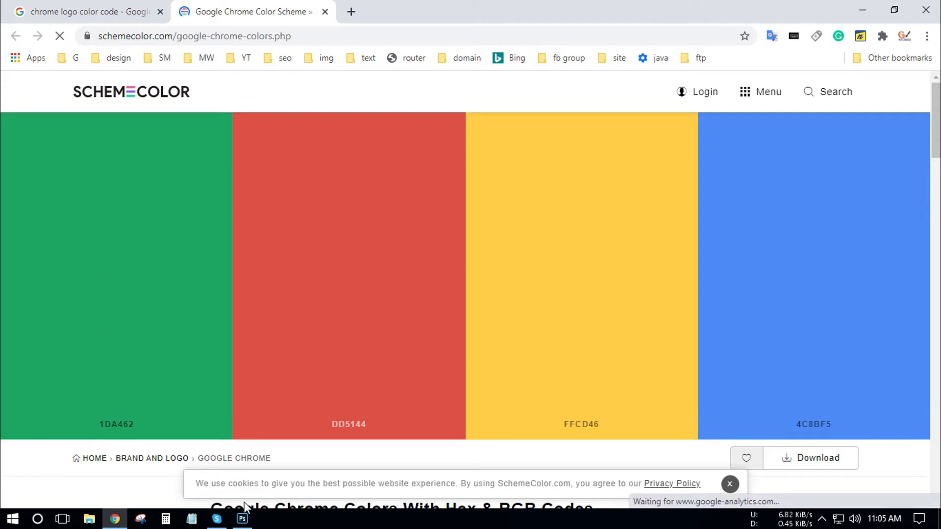
pyautogui.click(243, 519)
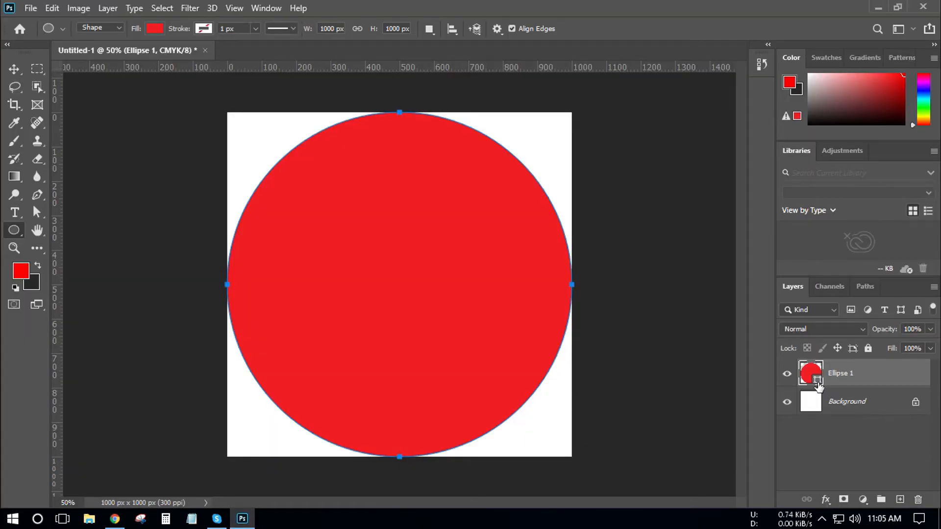
pyautogui.doubleClick(816, 381)
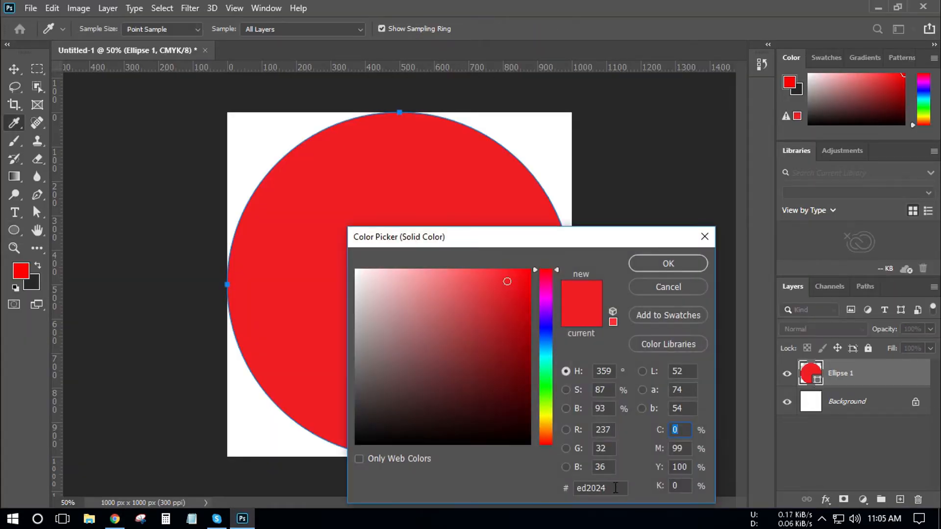
pyautogui.rightClick(592, 489)
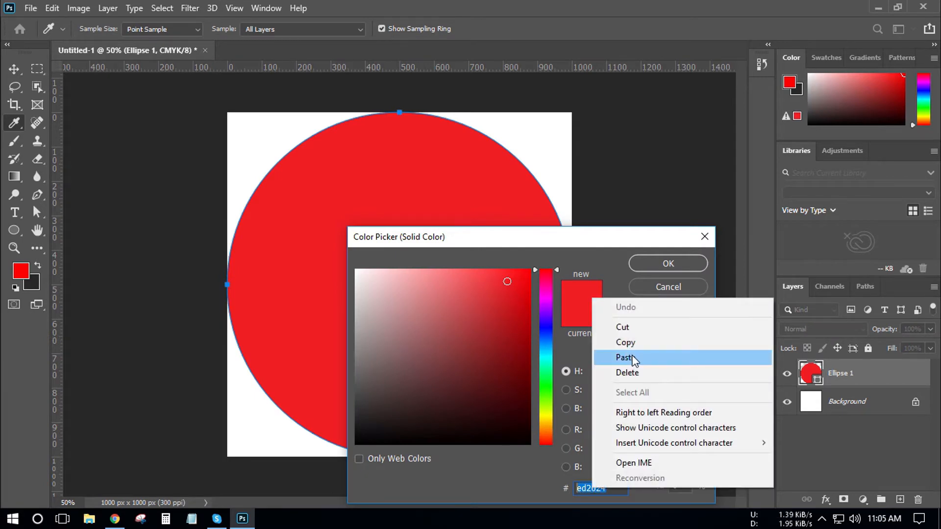
pyautogui.click(635, 357)
pyautogui.click(660, 264)
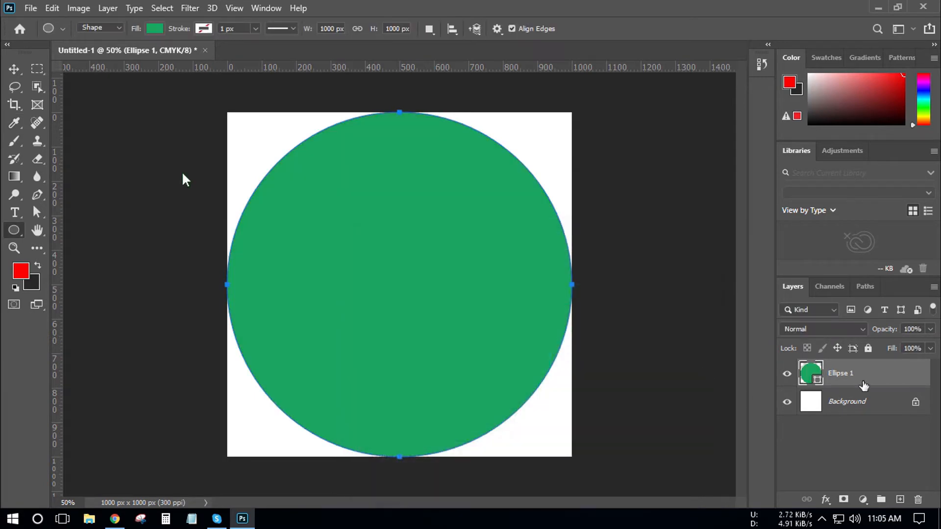
# Step: Duplicate the green circle layer twice and fill the topmost copy with the blue 4C8BF5 copied from the palette page in Chrome
pyautogui.hotkey('ctrl', 'j')
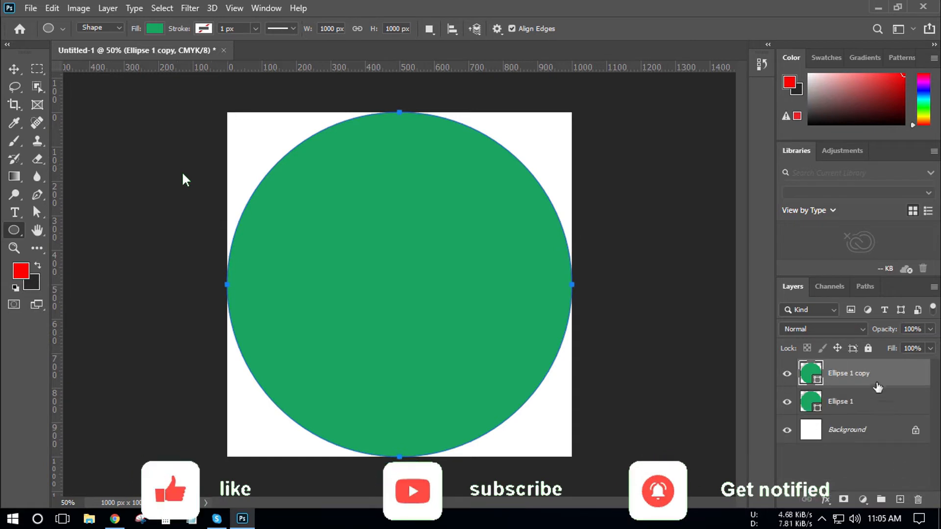
pyautogui.hotkey('ctrl', 'j')
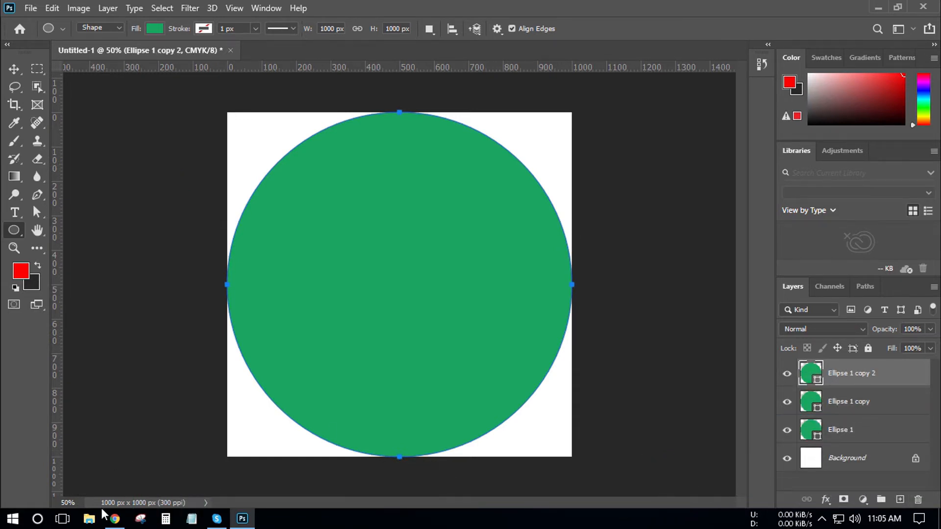
pyautogui.click(115, 520)
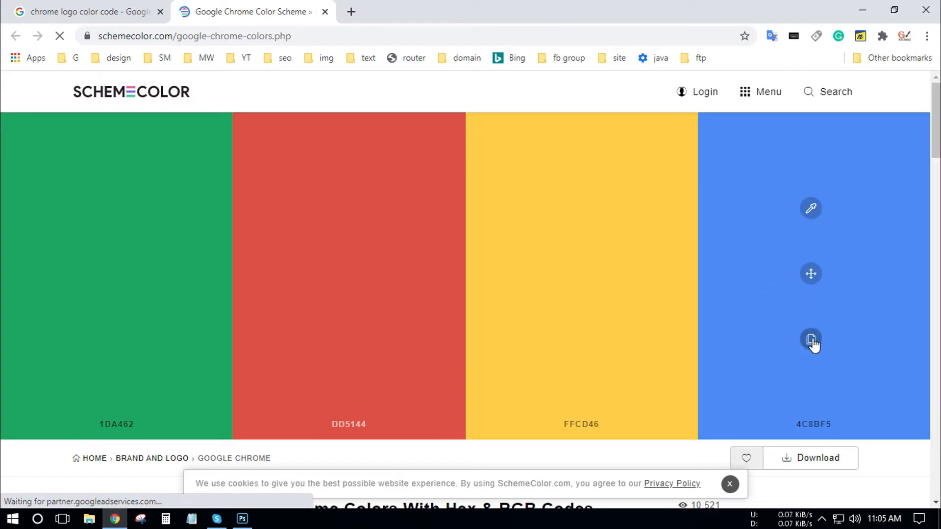
pyautogui.click(811, 340)
pyautogui.click(242, 519)
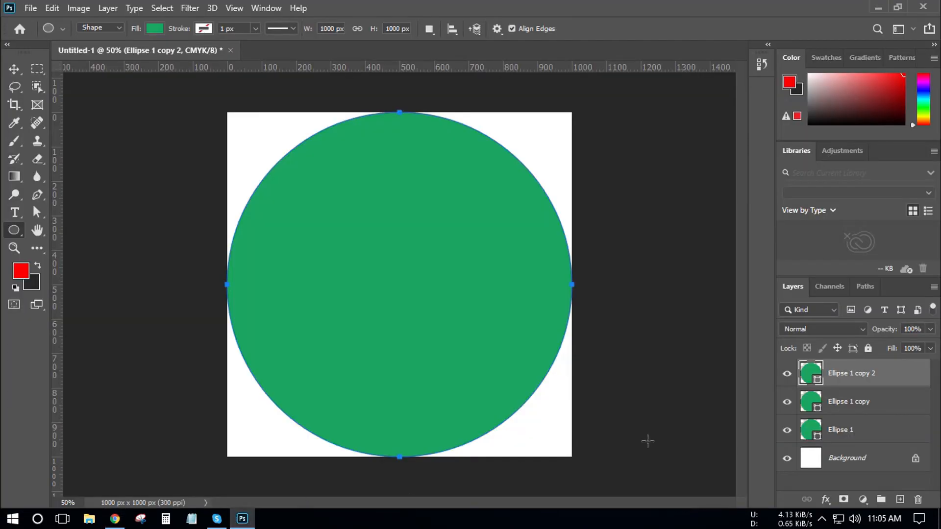
pyautogui.doubleClick(818, 383)
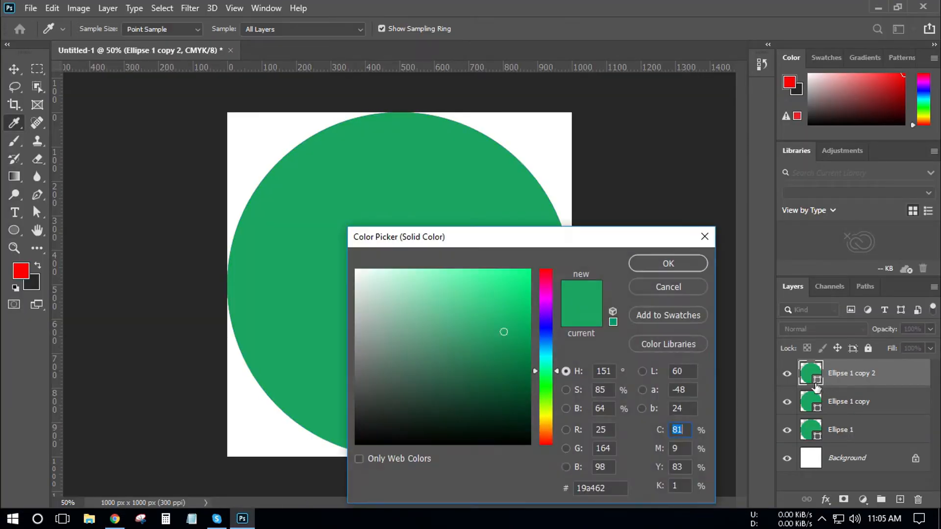
pyautogui.doubleClick(590, 489)
pyautogui.rightClick(588, 489)
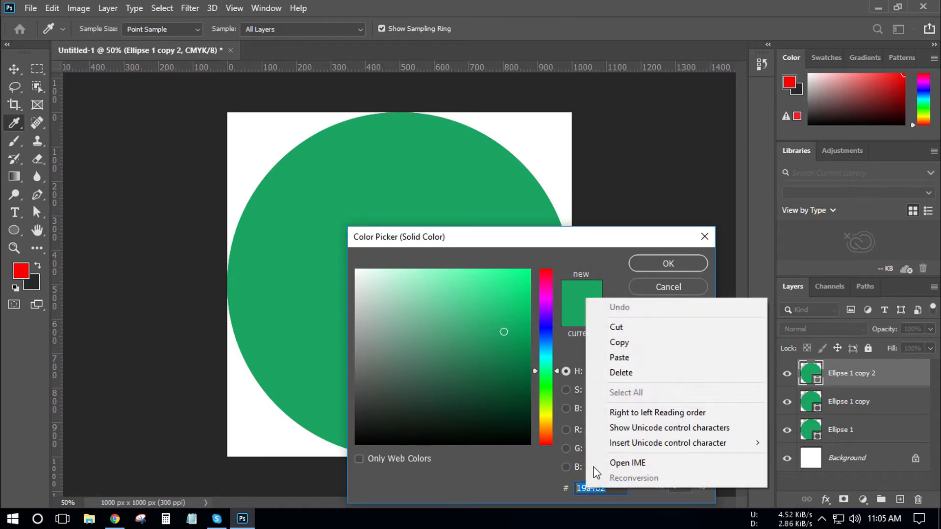
pyautogui.click(618, 357)
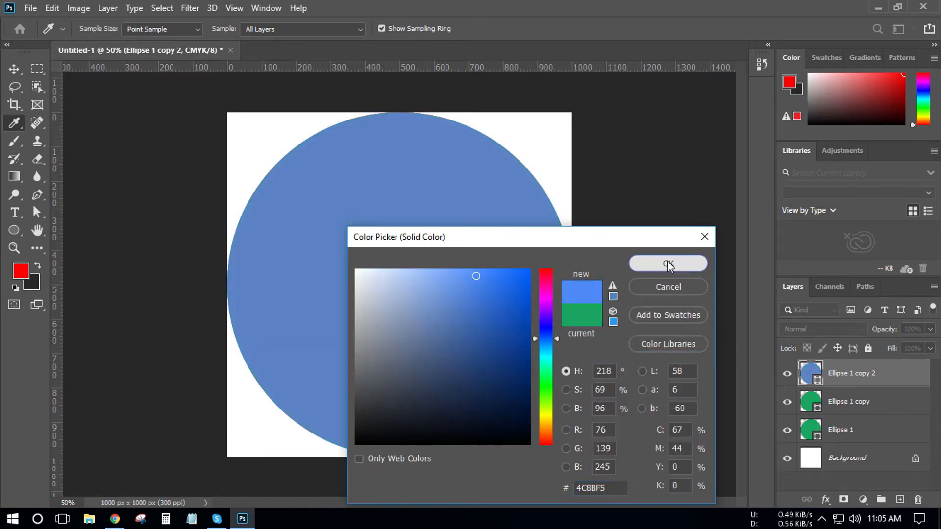
pyautogui.click(663, 263)
# Step: Scale the blue circle down around its centre to about a third of the canvas width
pyautogui.click(16, 72)
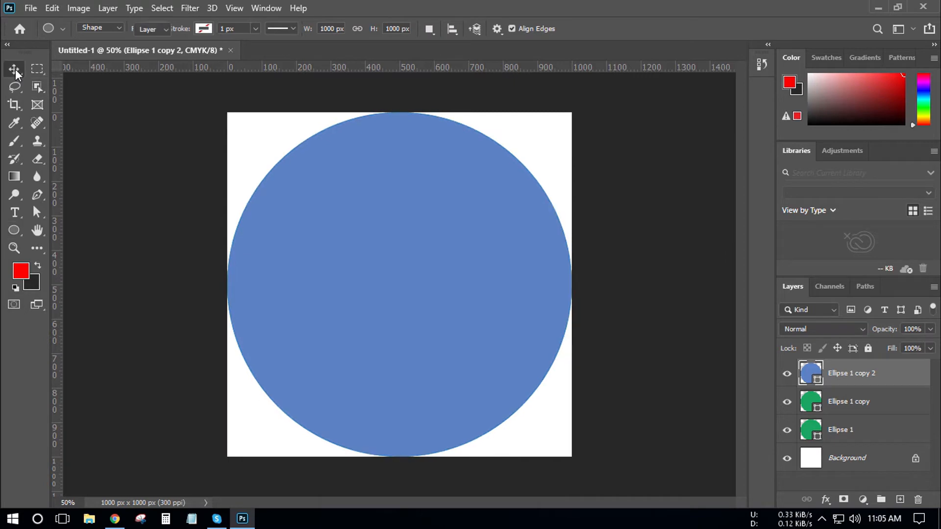
pyautogui.hotkey('ctrl', 't')
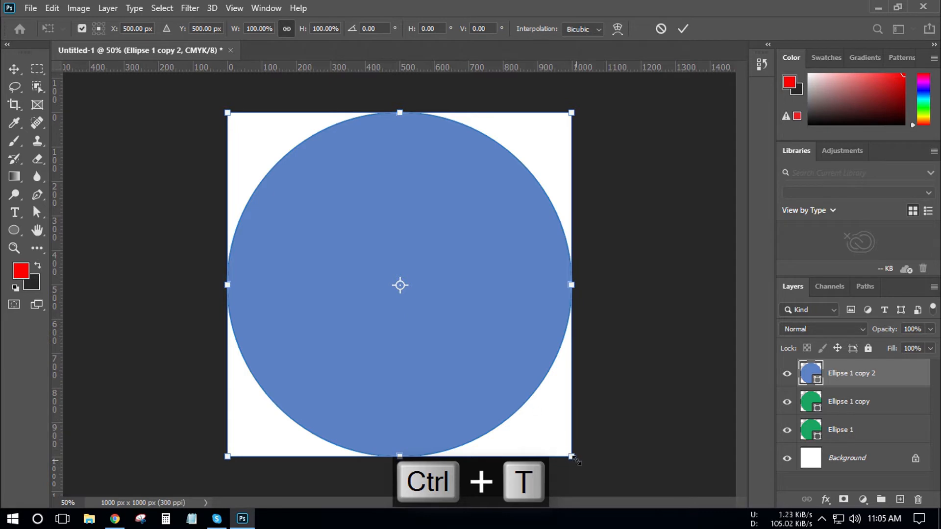
pyautogui.moveTo(563, 452); pyautogui.dragTo(443, 357)
pyautogui.press('Return')
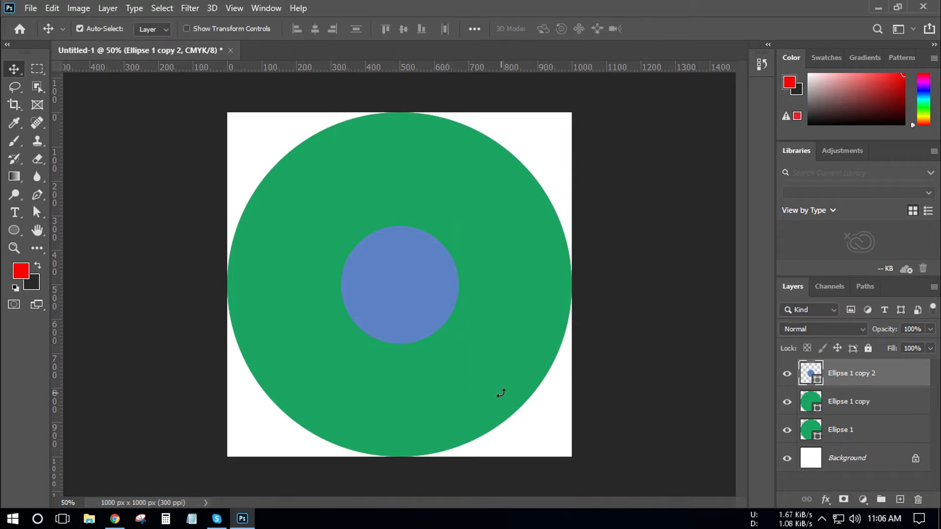
# Step: Change the fill of the middle circle layer, Ellipse 1 copy, to white ffffff
pyautogui.click(855, 407)
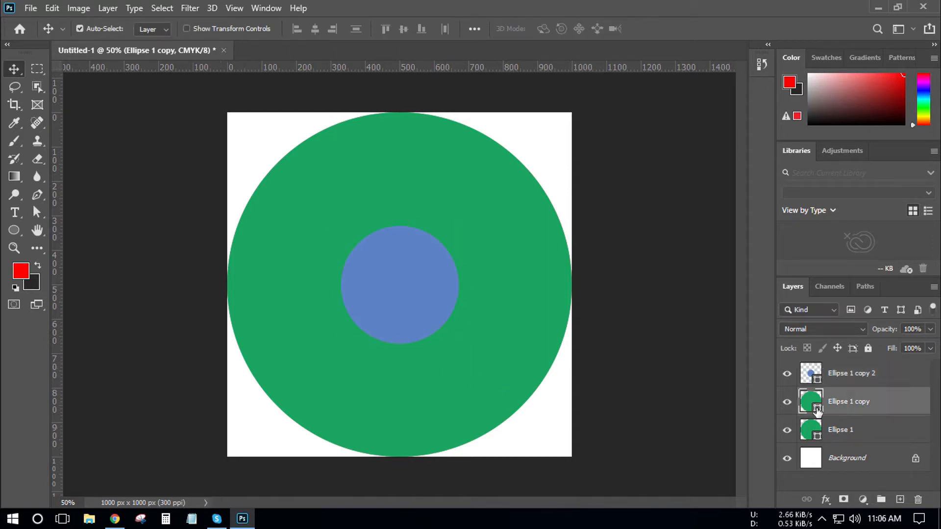
pyautogui.doubleClick(817, 411)
pyautogui.moveTo(407, 333)
pyautogui.mouseDown()
pyautogui.moveTo(374, 280)
pyautogui.moveTo(315, 235)
pyautogui.mouseUp()
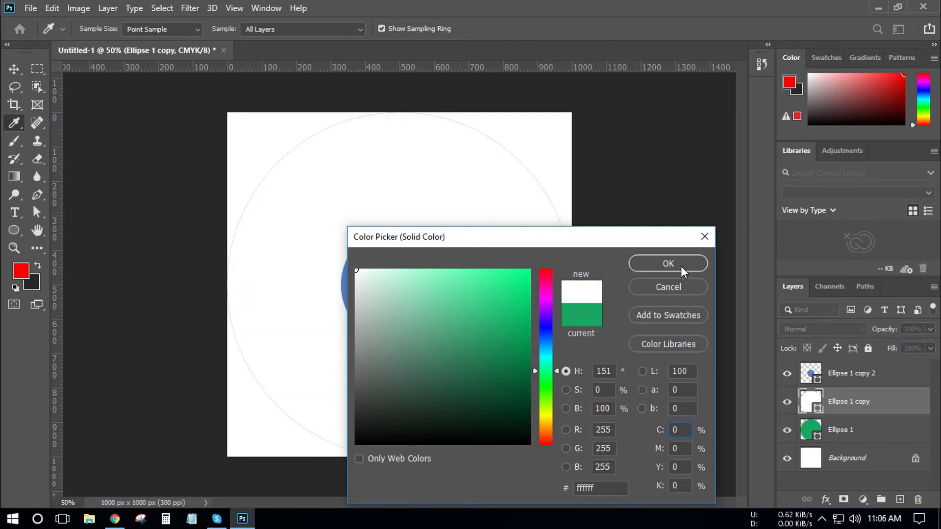
pyautogui.click(681, 266)
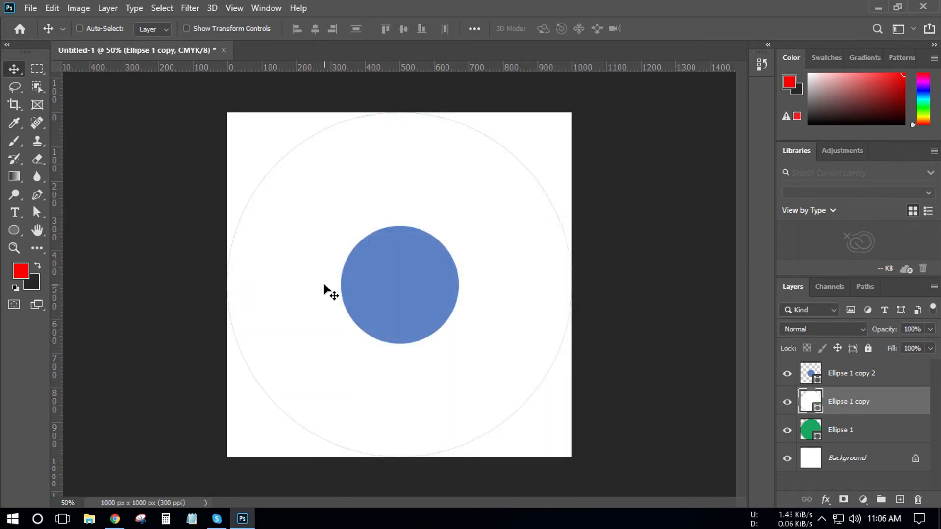
# Step: Scale the white circle around its centre to 43.80% so it forms a ring around the blue circle
pyautogui.hotkey('ctrl', 't')
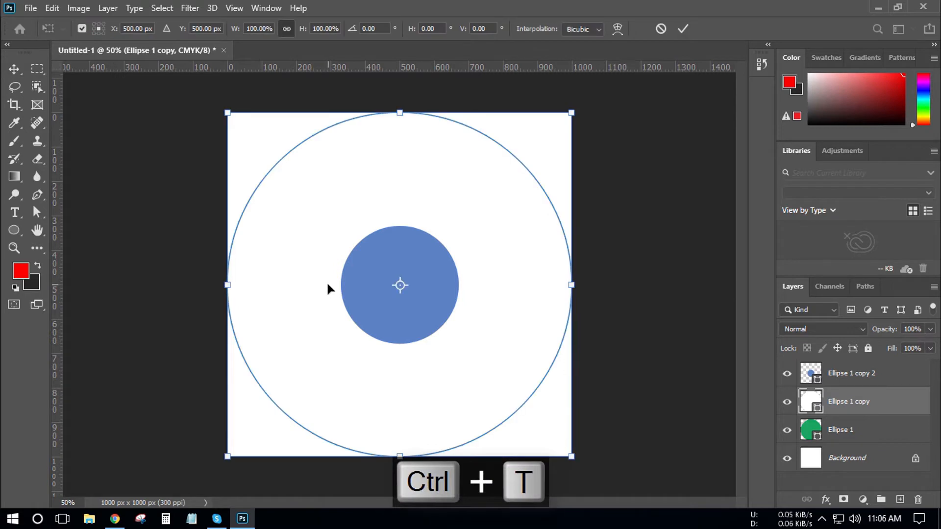
pyautogui.moveTo(572, 457); pyautogui.dragTo(463, 374)
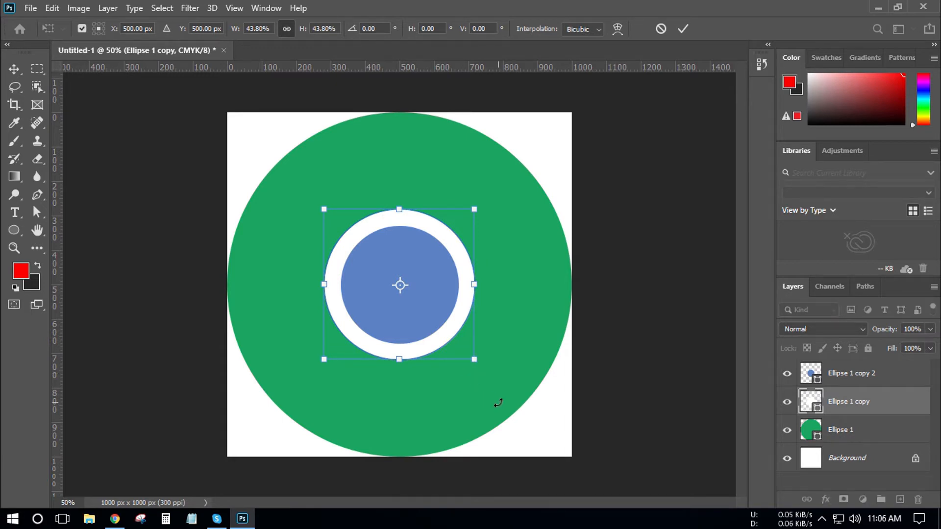
pyautogui.press('Return')
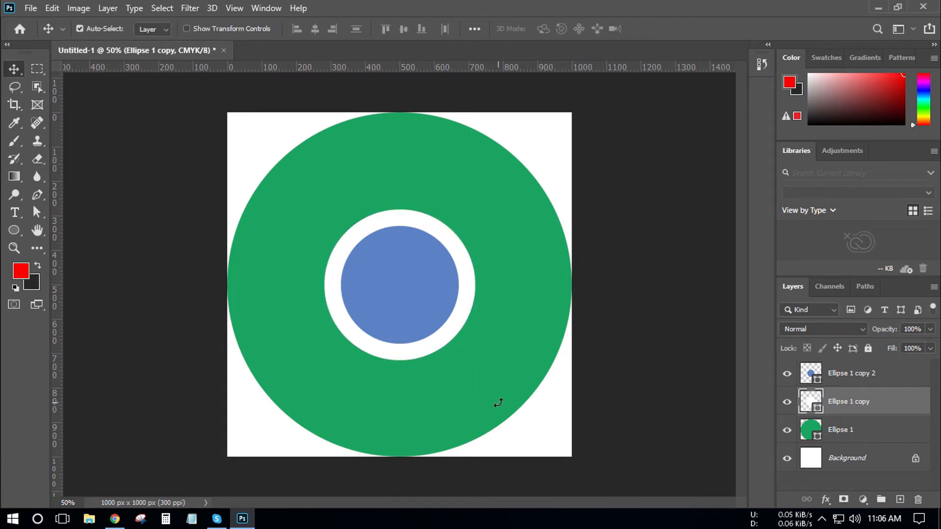
# Step: Place a horizontal guide along the top edge of the white circle, with the Ellipse 1 copy layer selected
pyautogui.click(881, 433)
pyautogui.click(863, 411)
pyautogui.moveTo(384, 68); pyautogui.dragTo(400, 206)
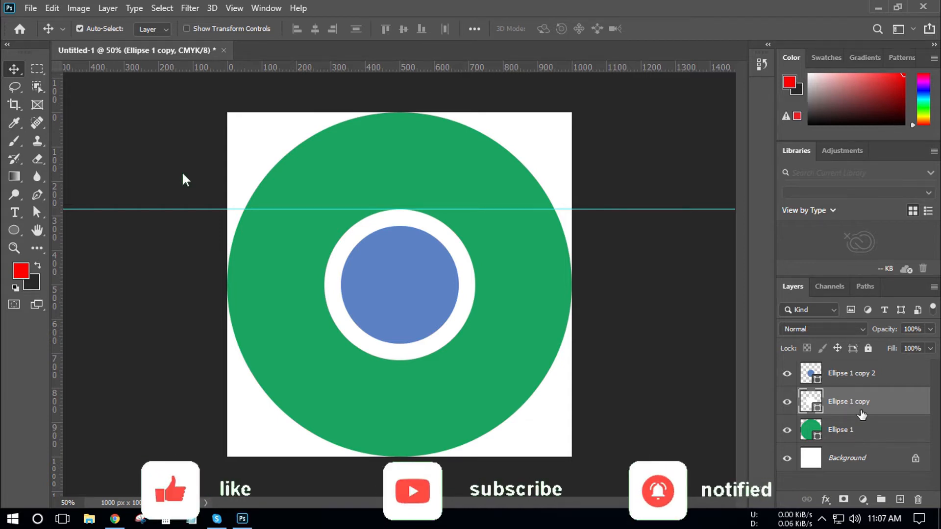
# Step: Scale the blue and white circles down together slightly around their centre, and realign the horizontal guide with the white circle's upper edge
pyautogui.keyDown('ctrl'); pyautogui.click(858, 381); pyautogui.keyUp('ctrl')
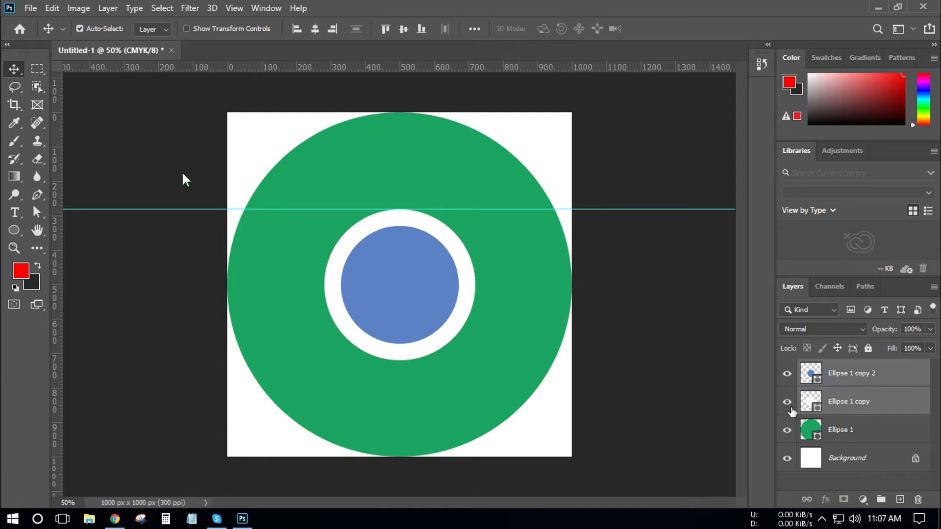
pyautogui.hotkey('ctrl', 't')
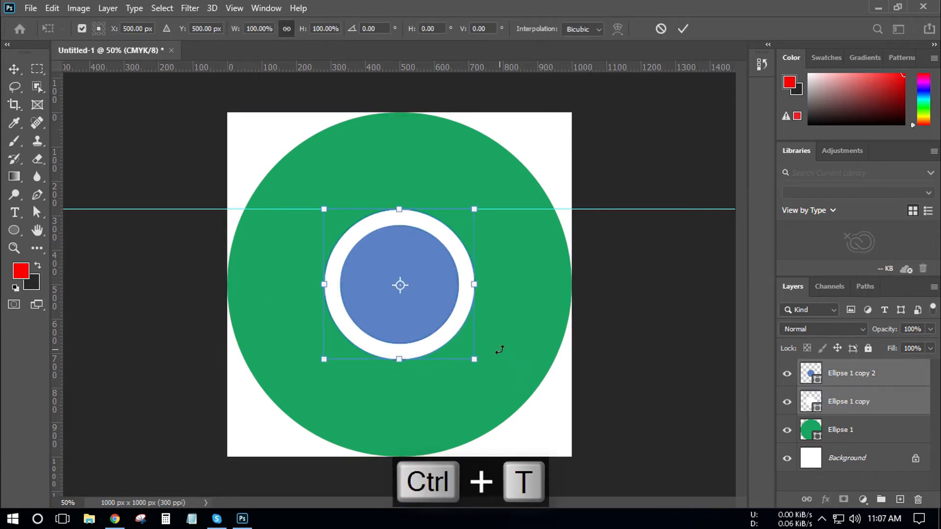
pyautogui.moveTo(474, 362); pyautogui.dragTo(472, 358)
pyautogui.press('Return')
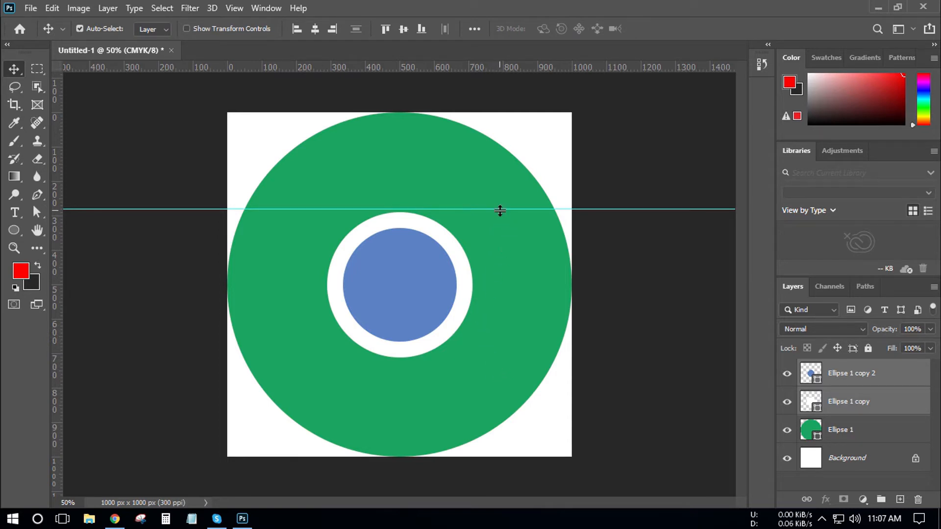
pyautogui.moveTo(500, 211)
pyautogui.mouseDown()
pyautogui.moveTo(498, 193)
pyautogui.moveTo(498, 212)
pyautogui.mouseUp()
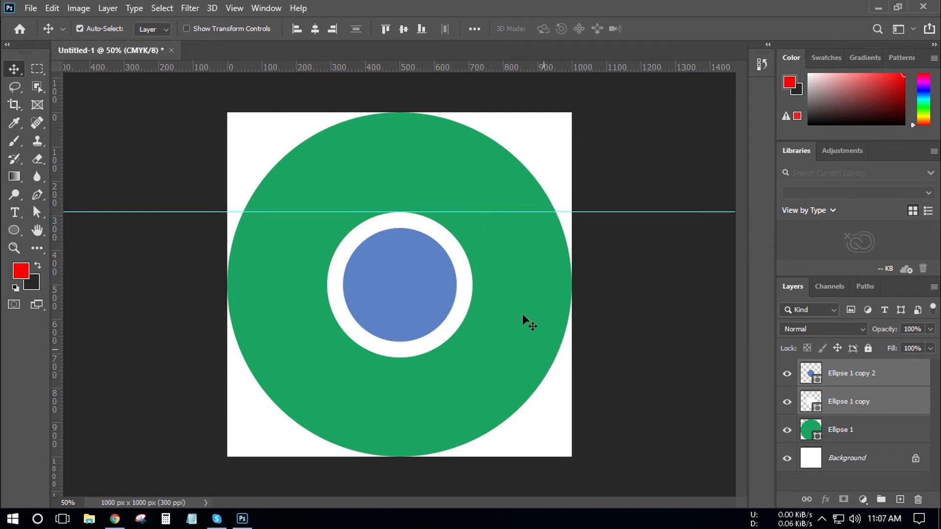
# Step: Add a vertical guide at 50%, through the centre of the canvas
pyautogui.click(236, 15)
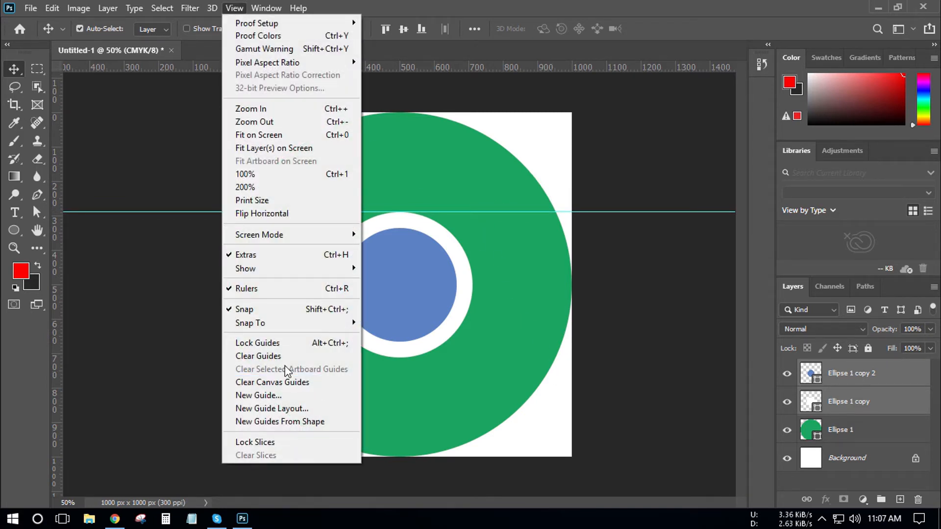
pyautogui.click(269, 395)
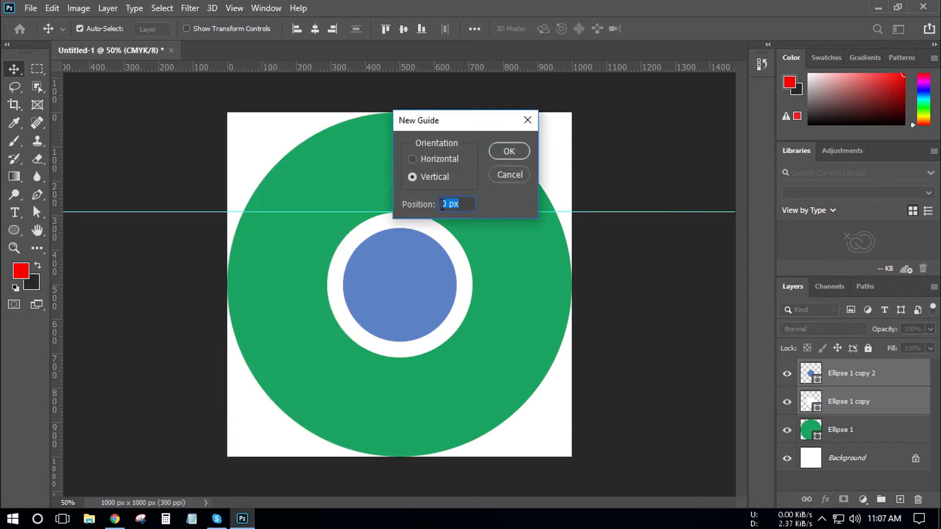
pyautogui.write('50')
pyautogui.click(507, 152)
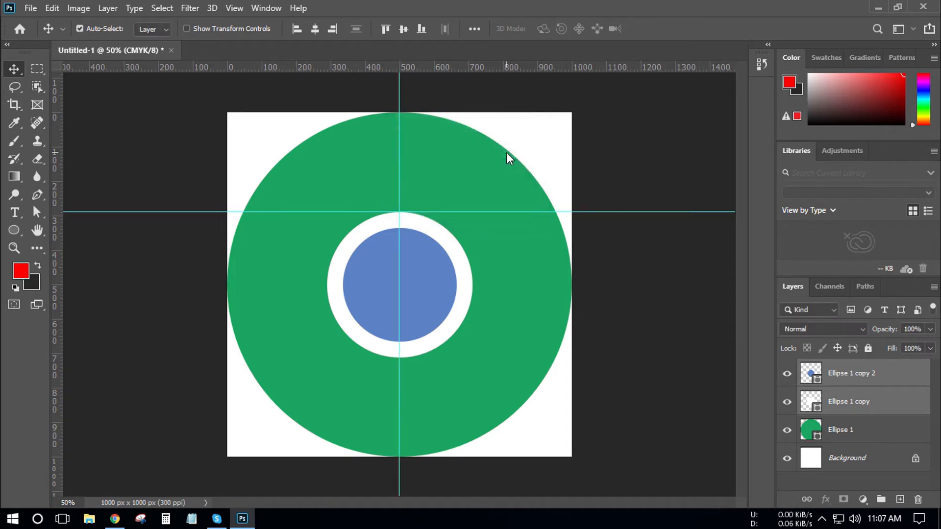
# Step: Add a horizontal guide at 50%, crossing the vertical guide at the centre of the circles
pyautogui.click(234, 8)
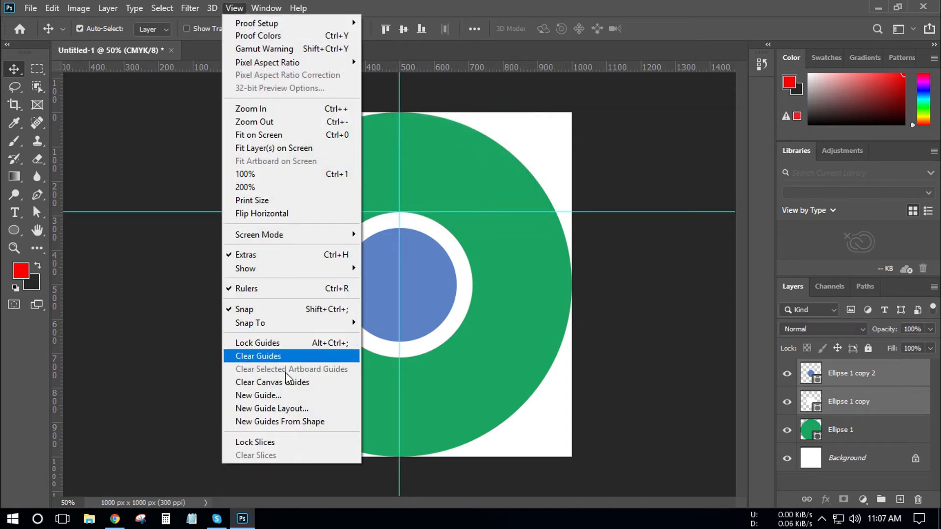
pyautogui.click(290, 396)
pyautogui.click(412, 159)
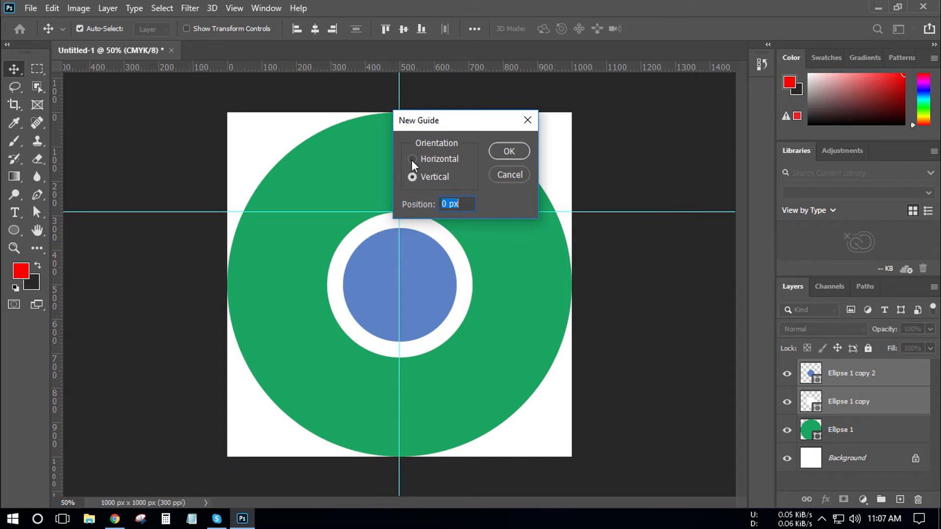
pyautogui.moveTo(463, 205); pyautogui.dragTo(420, 206)
pyautogui.write('50')
pyautogui.click(507, 155)
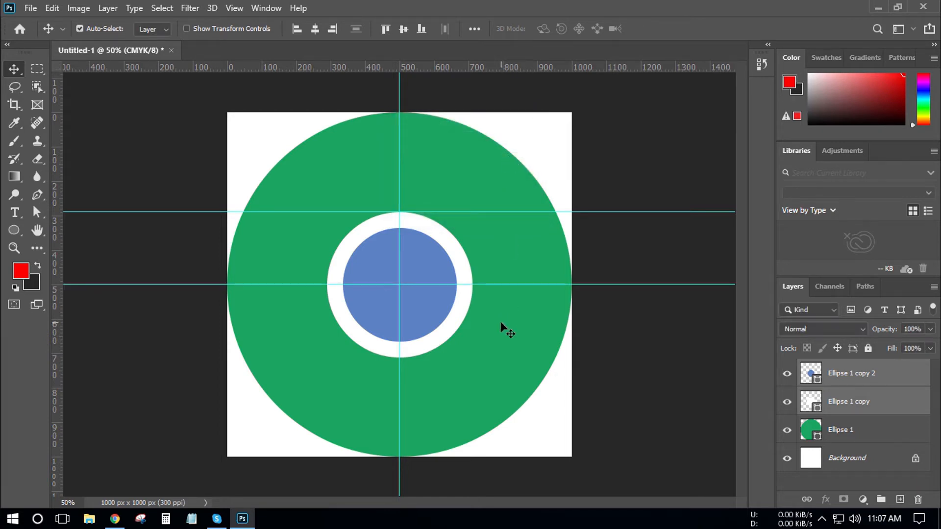
# Step: On a new layer above Ellipse 1, draw a red rectangle about 550 × 137 px from the vertical guide rightward, resting on the upper horizontal guide
pyautogui.click(859, 434)
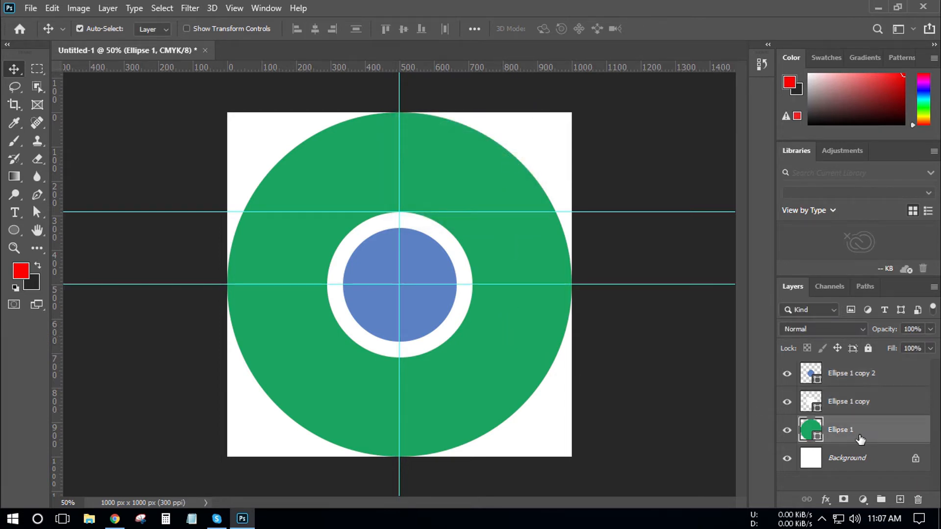
pyautogui.click(901, 500)
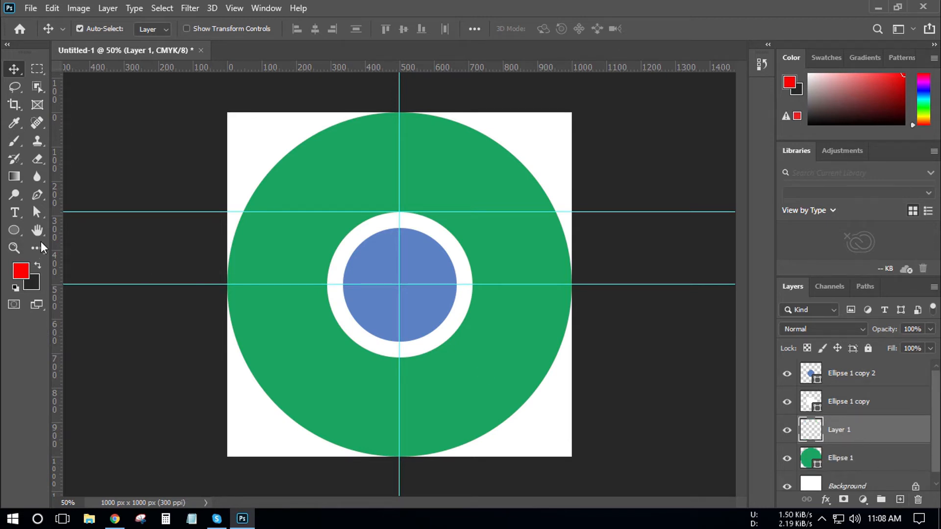
pyautogui.click(18, 231)
pyautogui.click(86, 233)
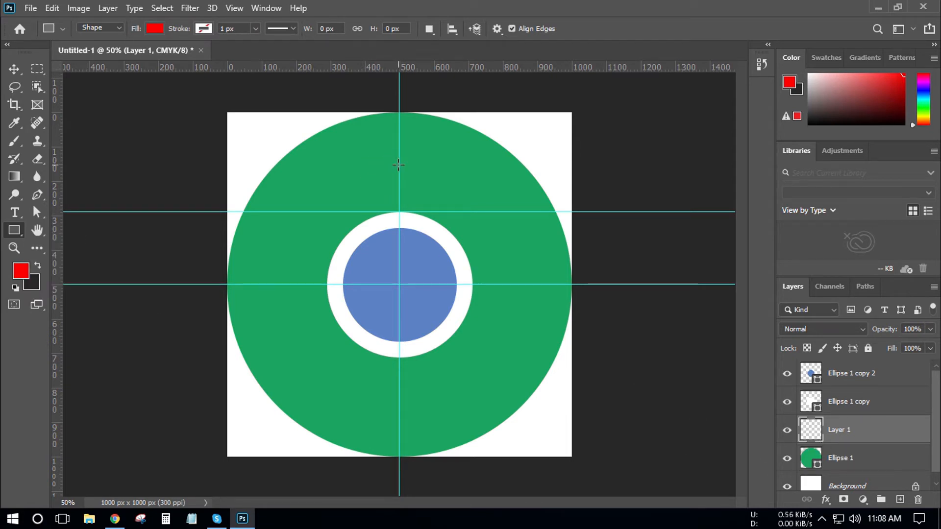
pyautogui.moveTo(400, 165); pyautogui.dragTo(589, 210)
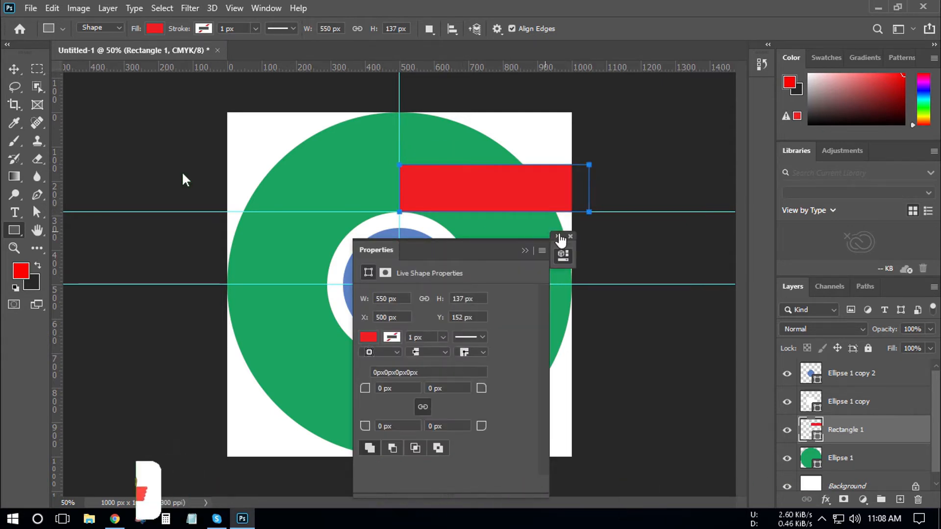
pyautogui.click(570, 238)
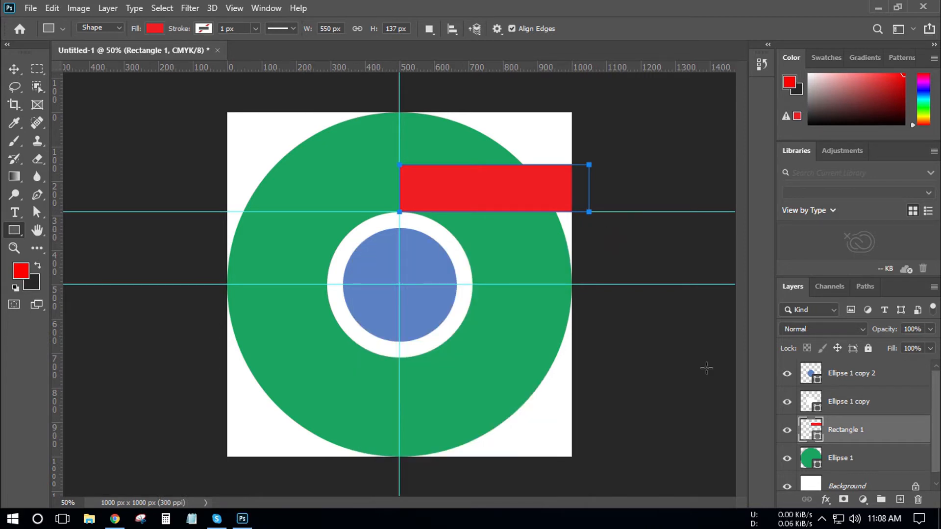
# Step: Duplicate the Rectangle 1 layer and hide the copy, leaving the original rectangle selected
pyautogui.moveTo(906, 440); pyautogui.dragTo(901, 498)
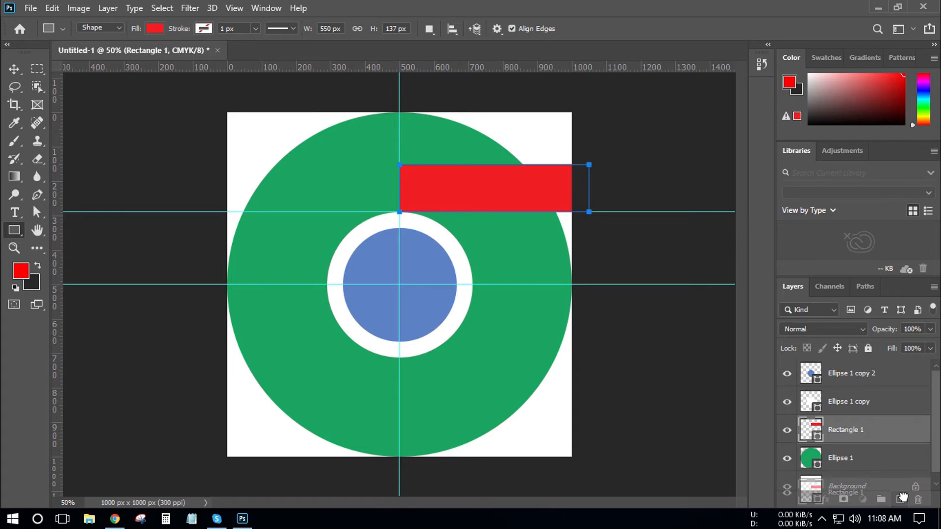
pyautogui.click(787, 430)
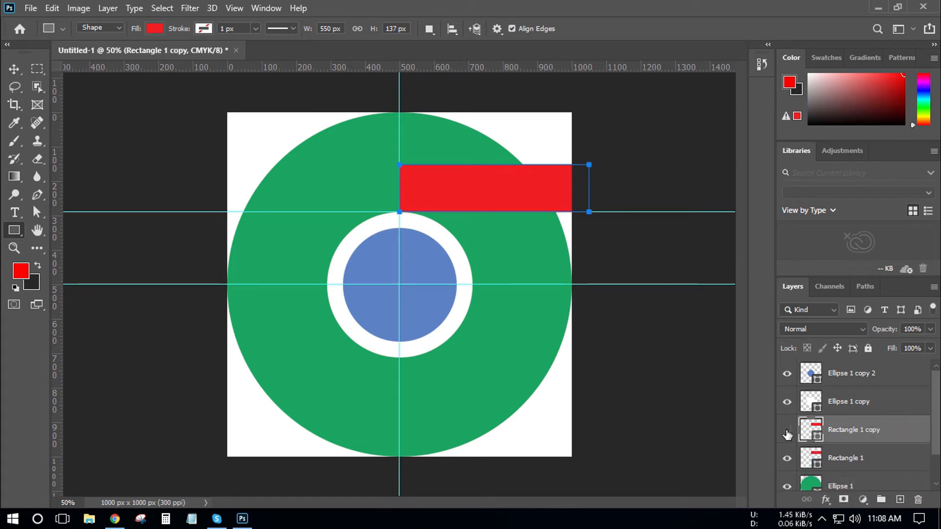
pyautogui.scroll(-1, 853, 436)
pyautogui.click(856, 433)
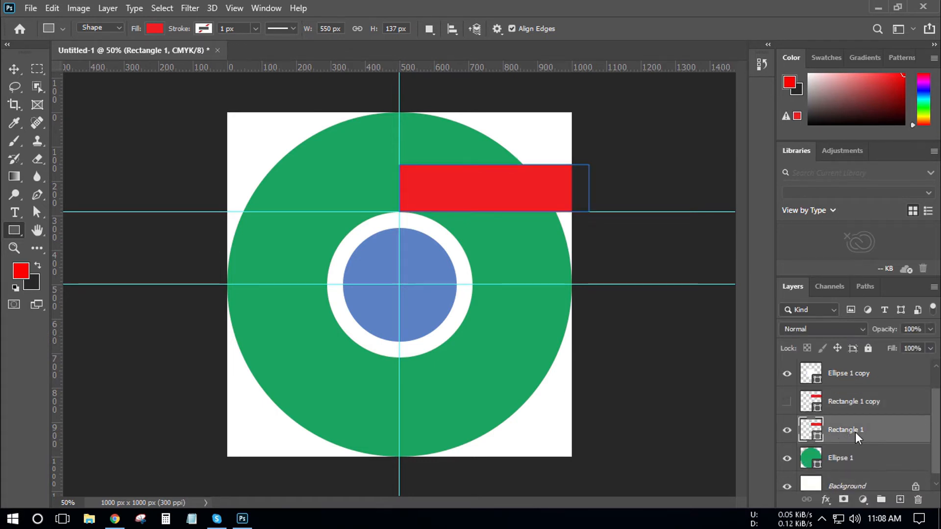
# Step: Switch to Chrome and copy the red colour code DD5144 from the SchemeColor Google Chrome palette
pyautogui.click(122, 523)
pyautogui.moveTo(323, 312)
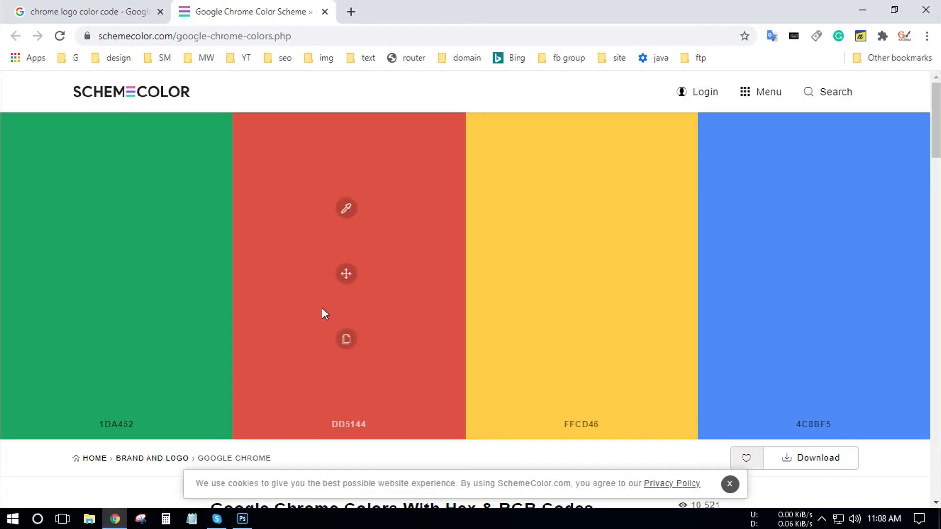
pyautogui.click(347, 341)
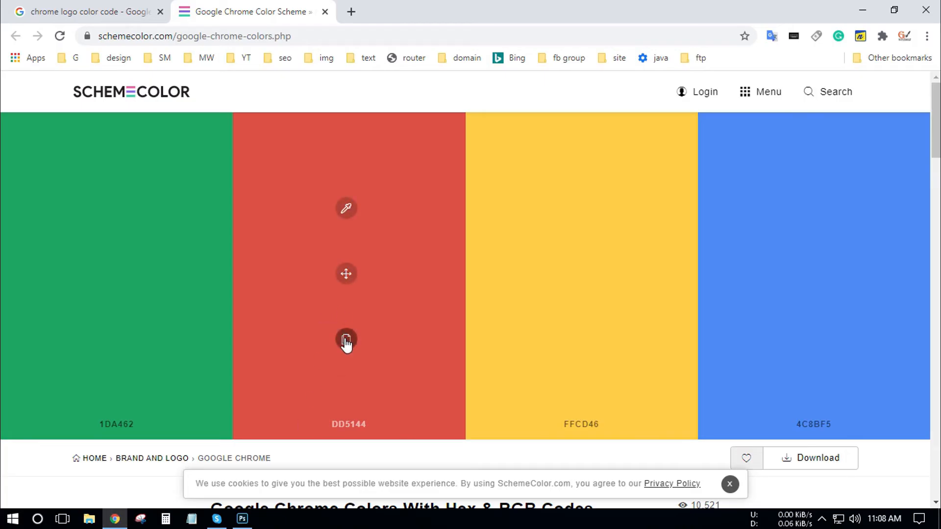
# Step: Return to Photoshop and set the fill colour of Rectangle 1 to DD5144
pyautogui.click(243, 520)
pyautogui.doubleClick(817, 436)
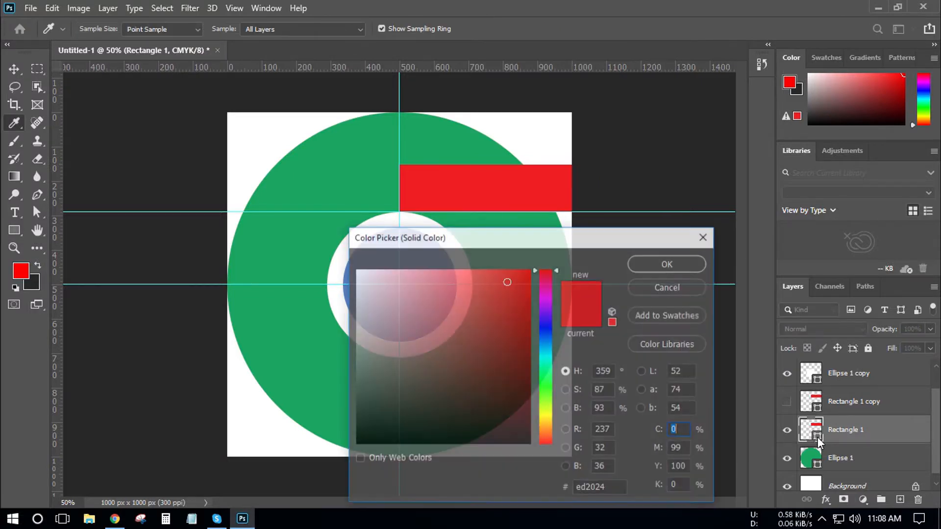
pyautogui.doubleClick(591, 486)
pyautogui.rightClick(592, 484)
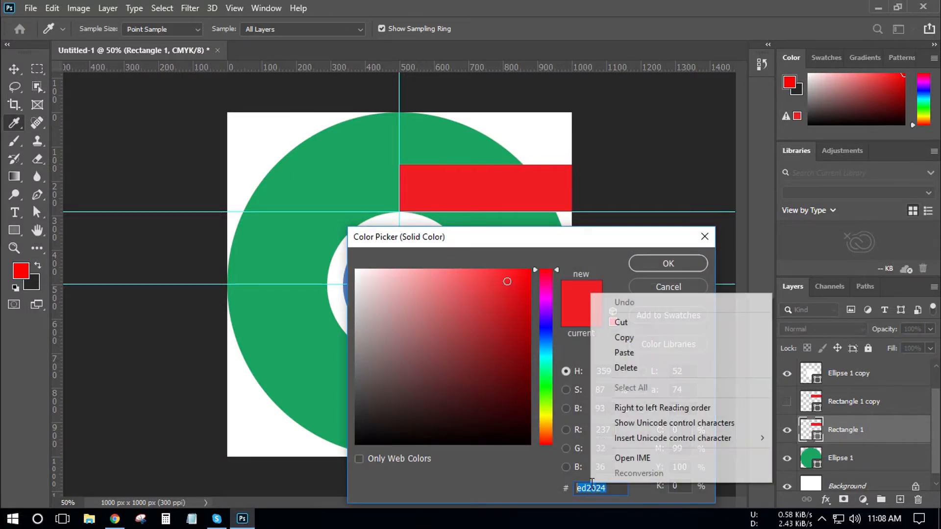
pyautogui.click(631, 352)
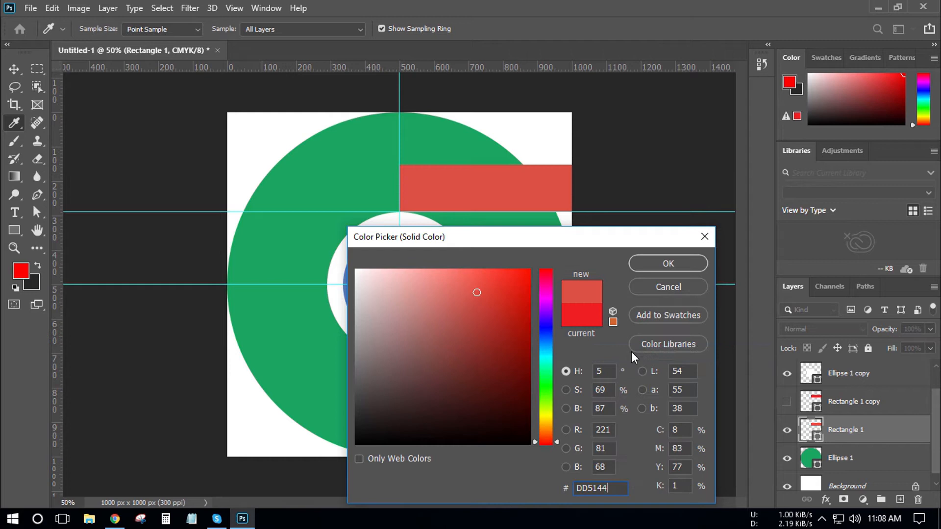
pyautogui.click(675, 269)
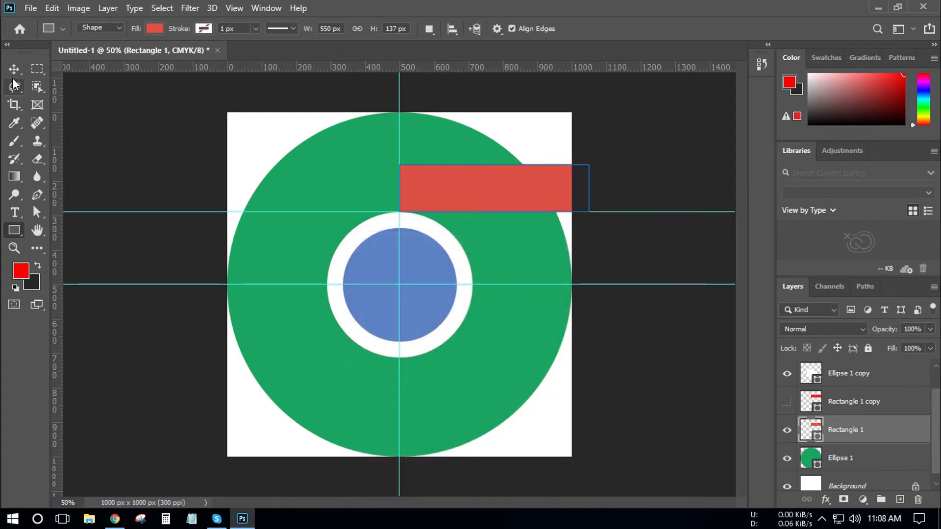
# Step: Rotate Rectangle 1 by -120° about a reference point placed where the two centre guides cross
pyautogui.click(13, 68)
pyautogui.press('ctrl')
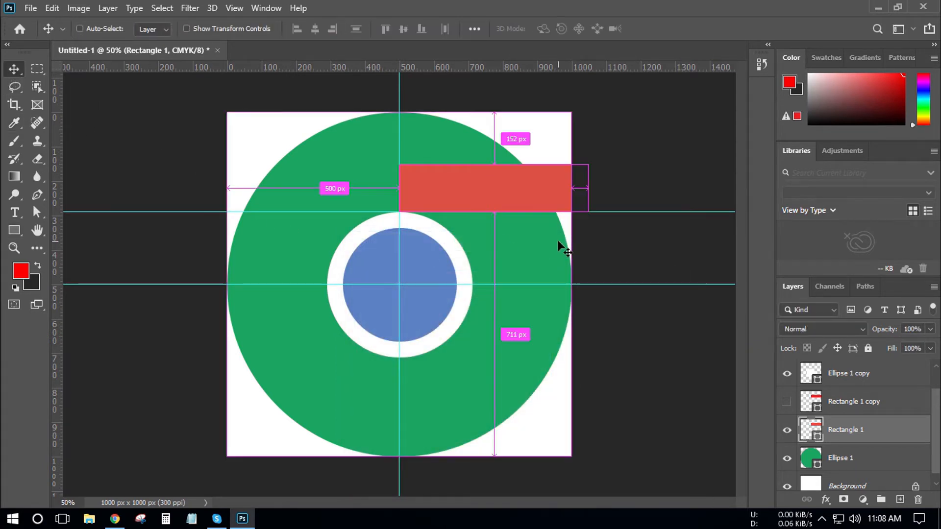
pyautogui.hotkey('ctrl', 't')
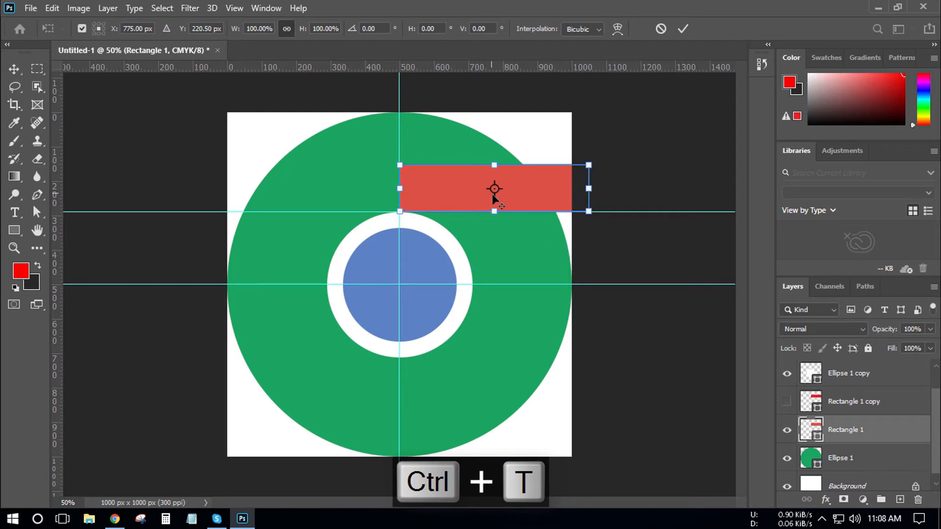
pyautogui.moveTo(494, 190); pyautogui.dragTo(398, 287)
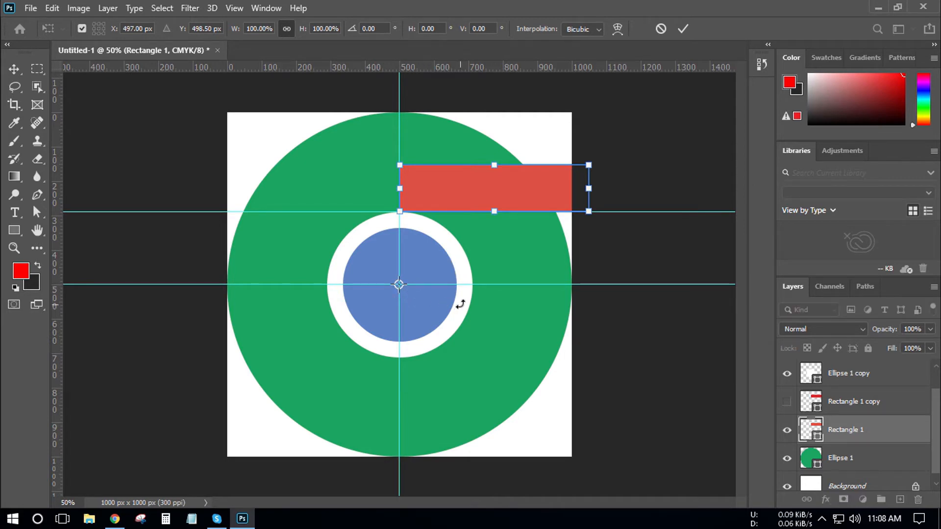
pyautogui.click(384, 29)
pyautogui.moveTo(384, 29); pyautogui.dragTo(355, 35)
pyautogui.write('-120')
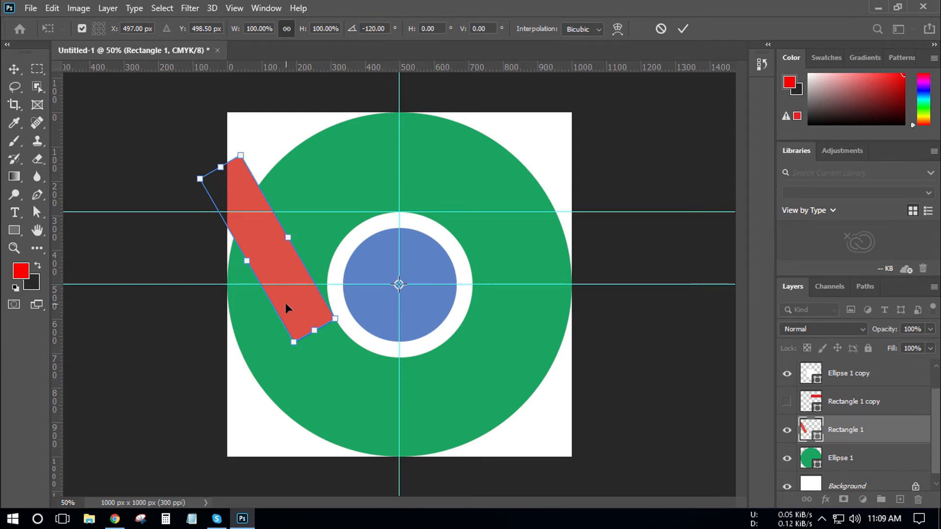
pyautogui.press('Return')
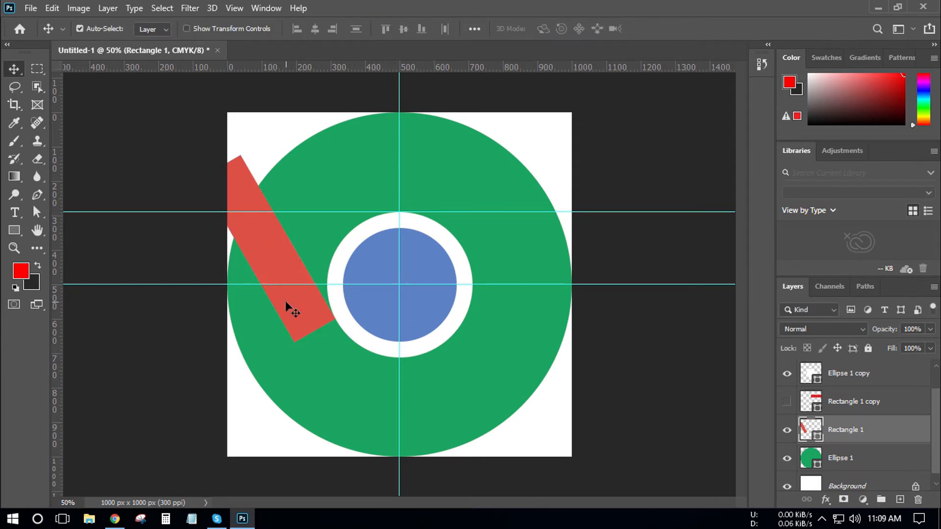
# Step: Move the rotated rectangle's outer lower corner along the upper horizontal guide past the canvas's right edge, and its outer upper corner onto the vertical guide above the canvas
pyautogui.moveTo(36, 212); pyautogui.dragTo(63, 227)
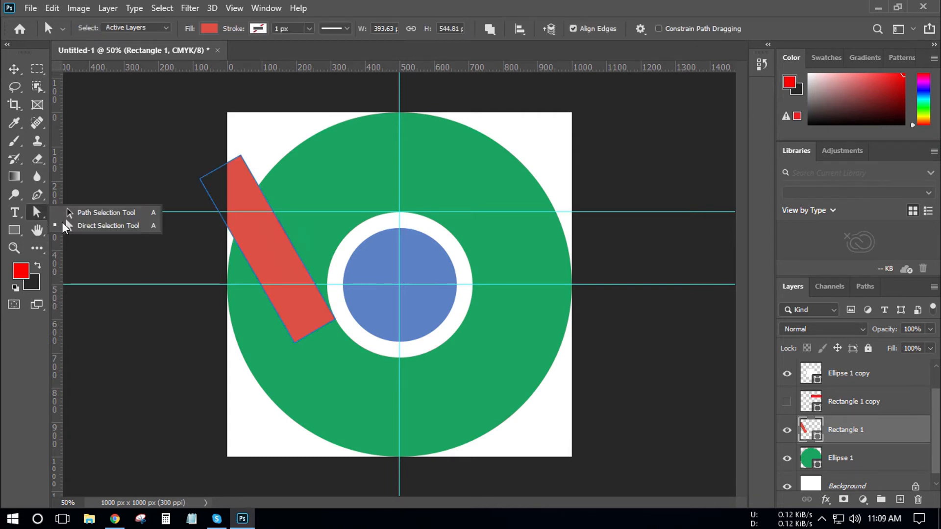
pyautogui.click(87, 226)
pyautogui.click(315, 323)
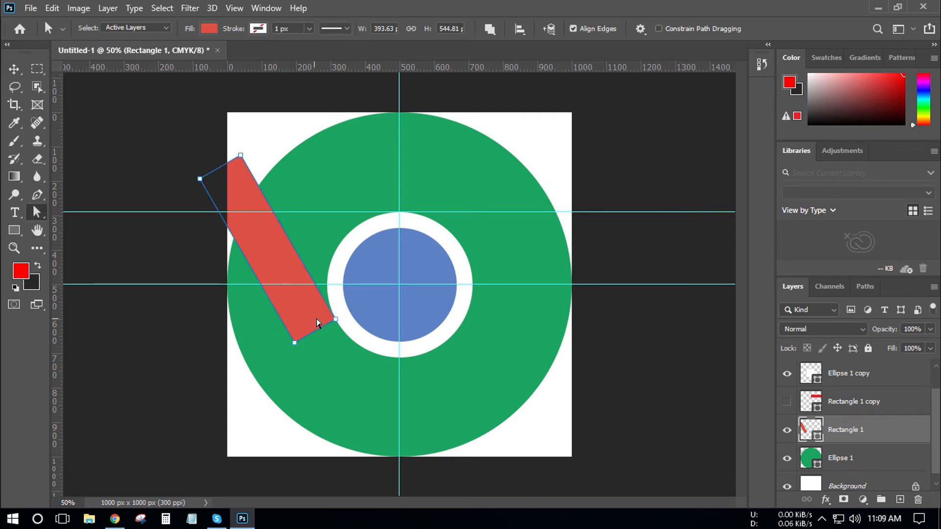
pyautogui.click(295, 343)
pyautogui.moveTo(295, 343); pyautogui.dragTo(585, 214)
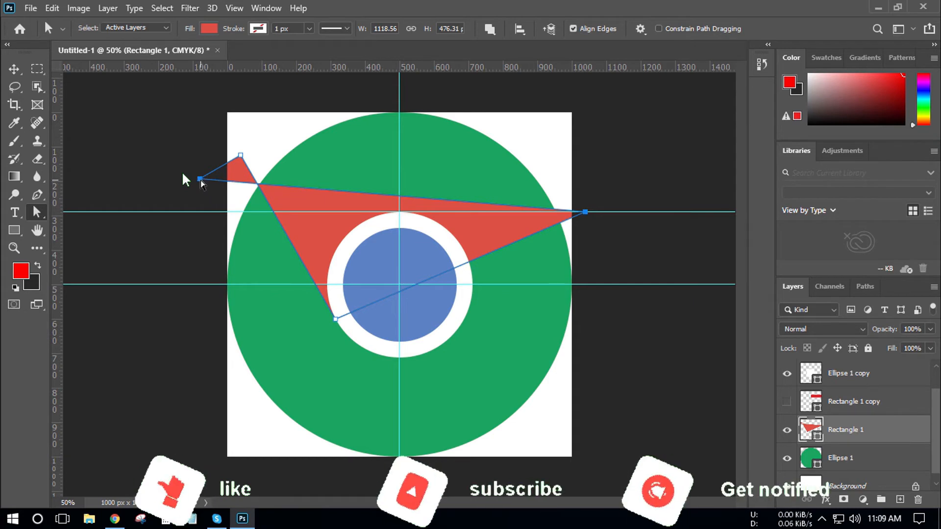
pyautogui.moveTo(203, 183); pyautogui.dragTo(399, 89)
pyautogui.click(587, 214)
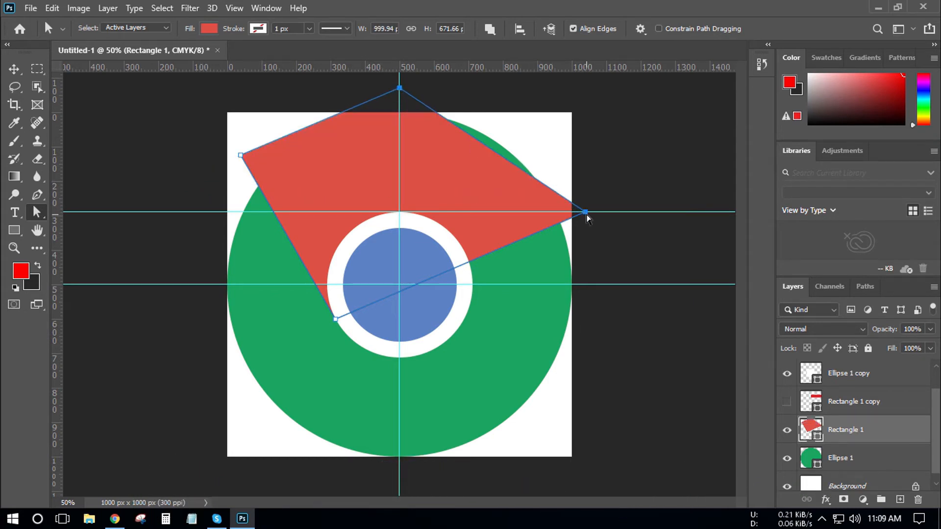
pyautogui.moveTo(587, 216); pyautogui.dragTo(647, 213)
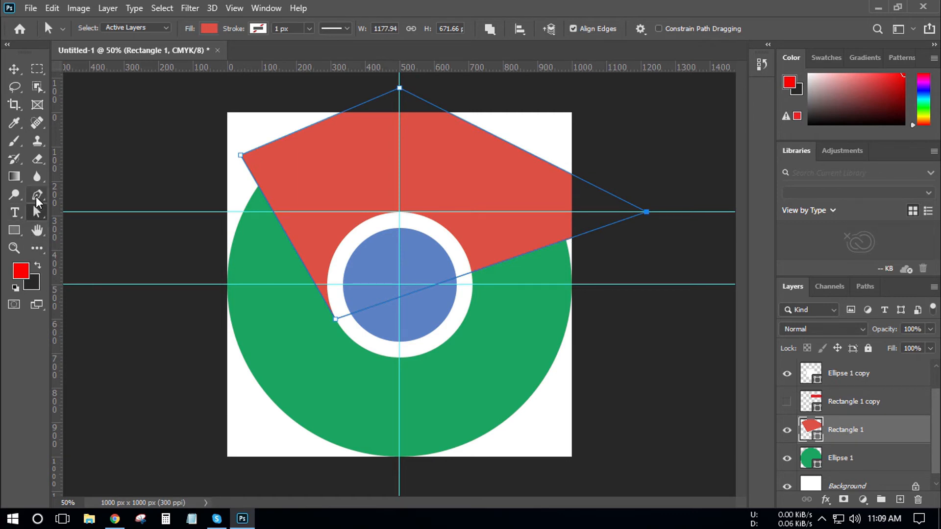
# Step: Place a new corner point from the red shape's lower edge where the upper horizontal and vertical guides cross, and clip Rectangle 1 to Ellipse 1
pyautogui.moveTo(38, 195); pyautogui.dragTo(117, 201)
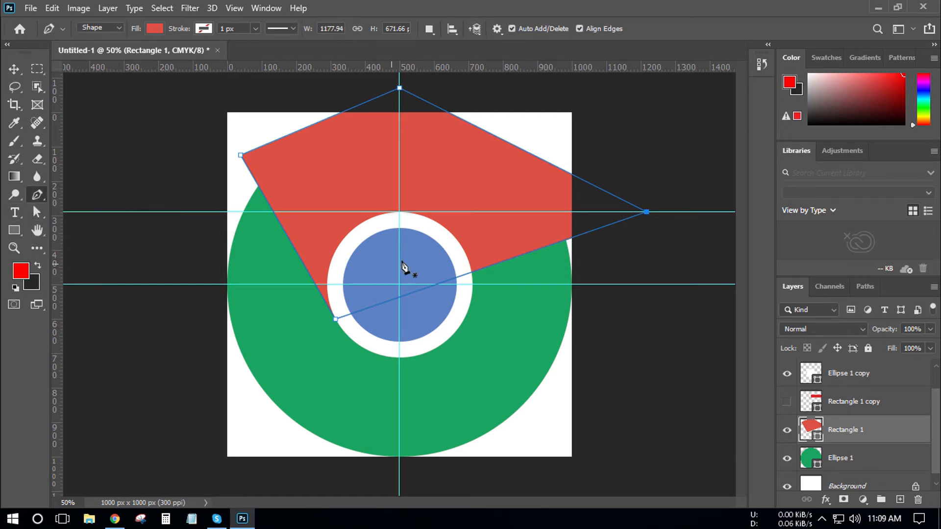
pyautogui.click(487, 267)
pyautogui.moveTo(37, 195); pyautogui.dragTo(99, 262)
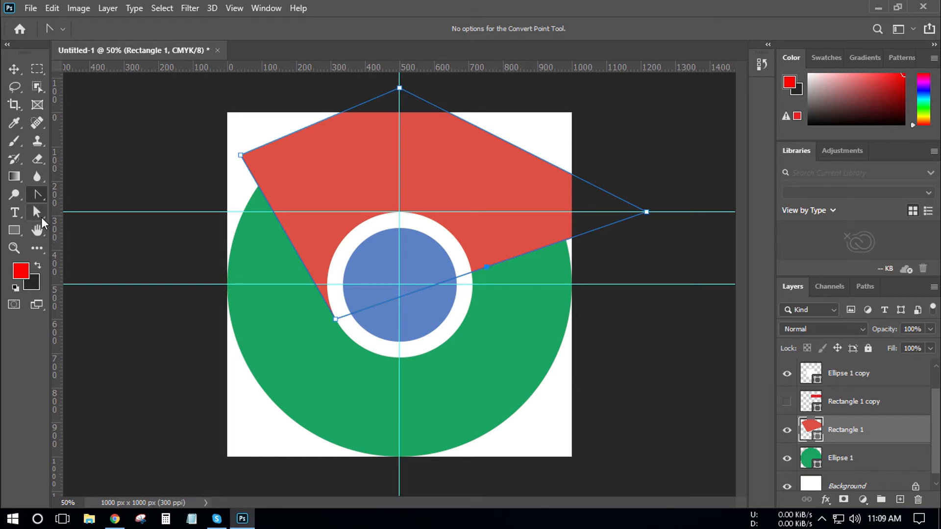
pyautogui.moveTo(43, 223); pyautogui.dragTo(100, 227)
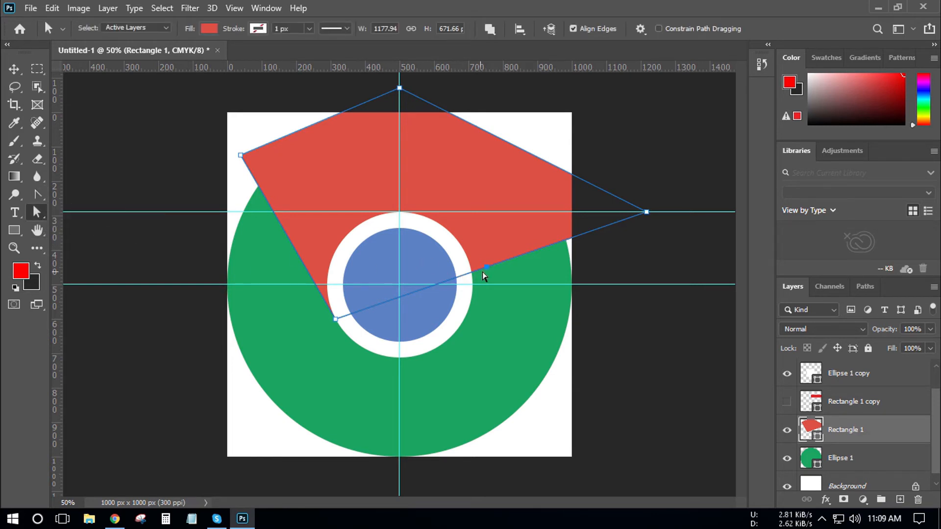
pyautogui.moveTo(488, 271); pyautogui.dragTo(399, 219)
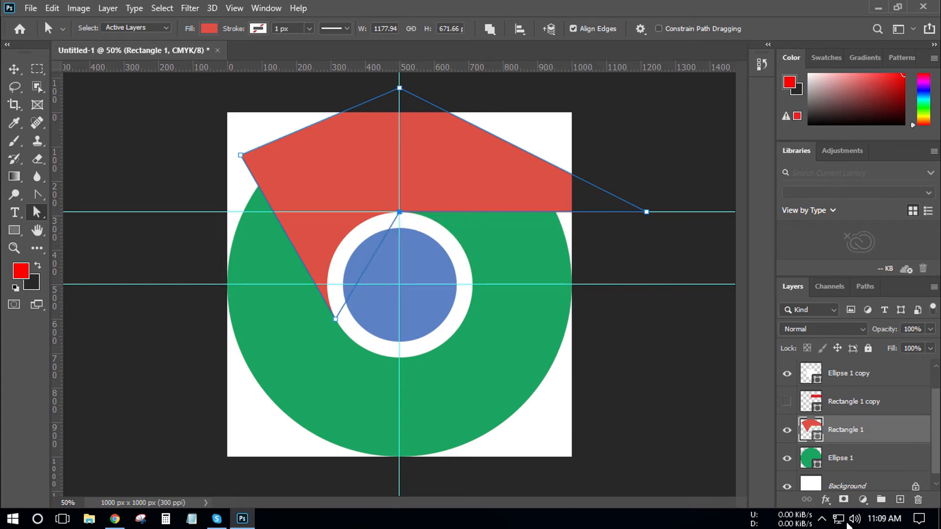
pyautogui.rightClick(868, 437)
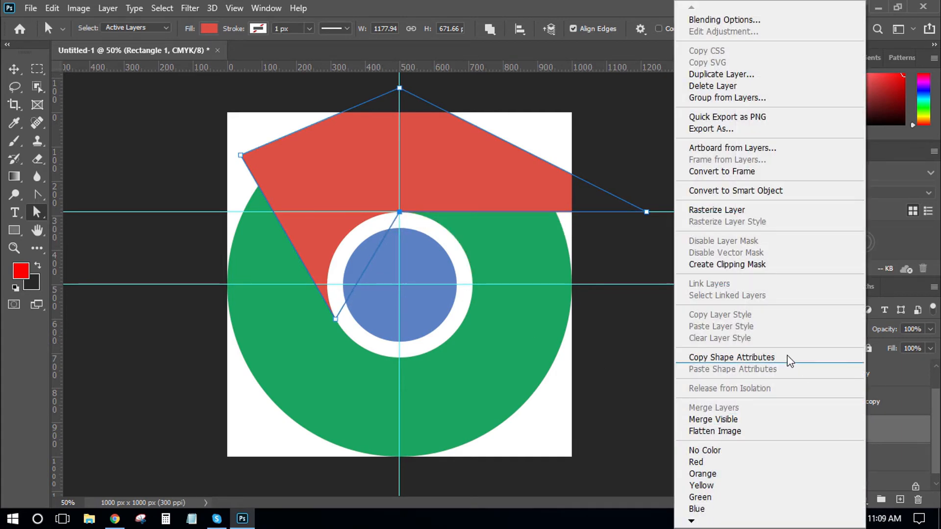
pyautogui.click(773, 266)
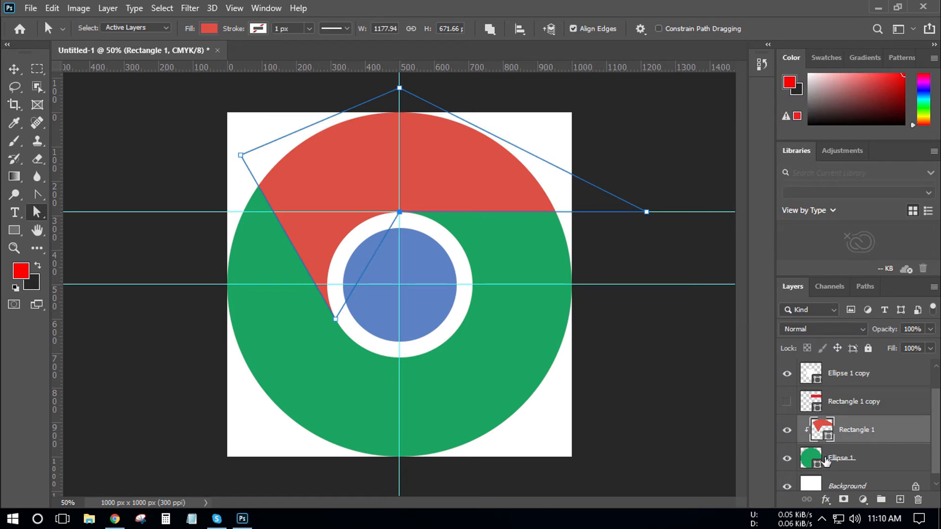
# Step: Switch to Chrome and copy the yellow colour code FFCD46 from the SchemeColor Google Chrome palette
pyautogui.click(114, 519)
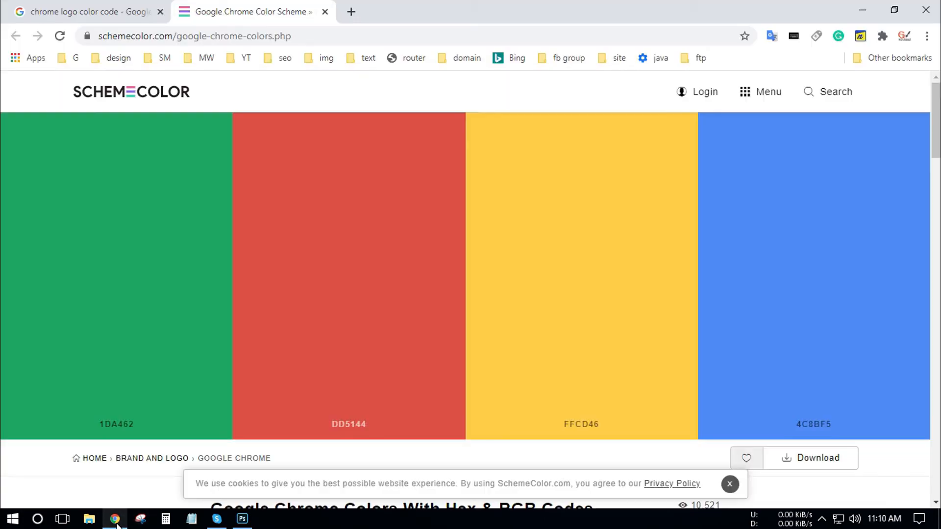
pyautogui.click(583, 348)
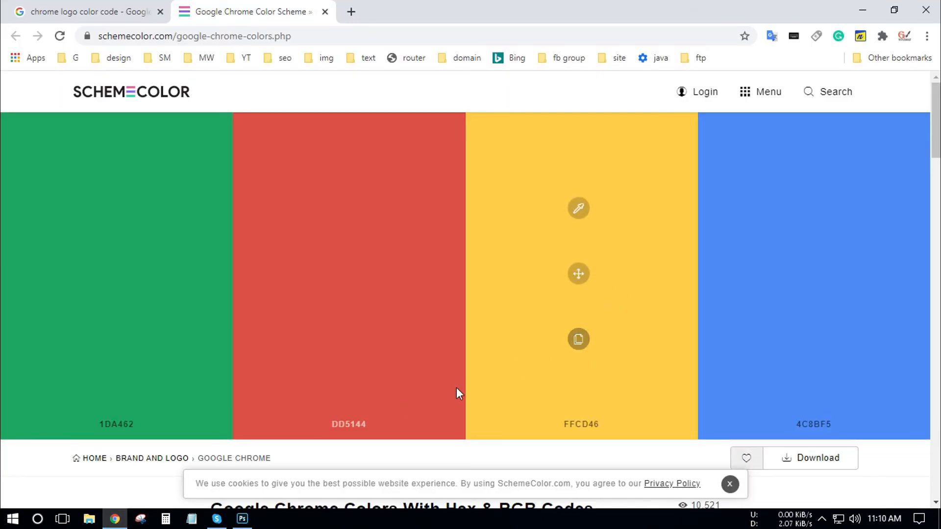
# Step: Return to Photoshop, make the Rectangle 1 copy layer visible and set its fill colour to FFCD46
pyautogui.click(242, 519)
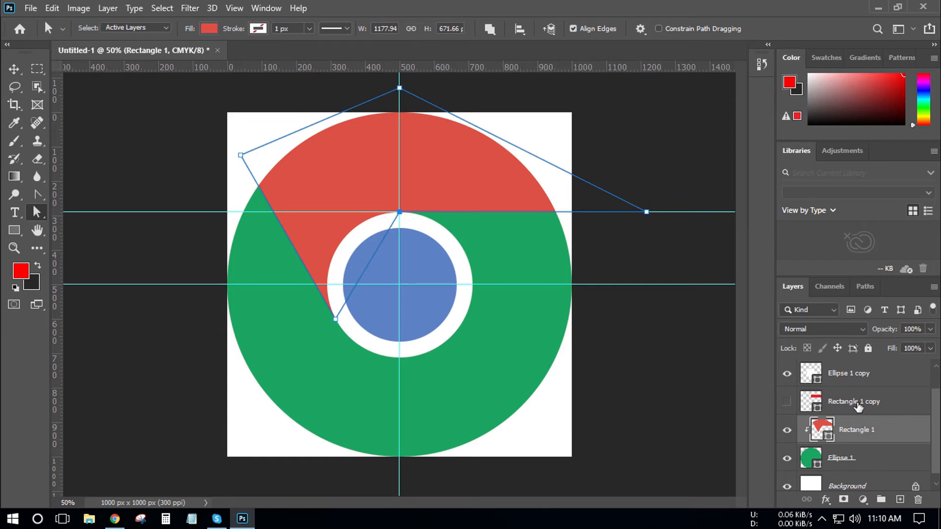
pyautogui.click(810, 401)
pyautogui.click(788, 402)
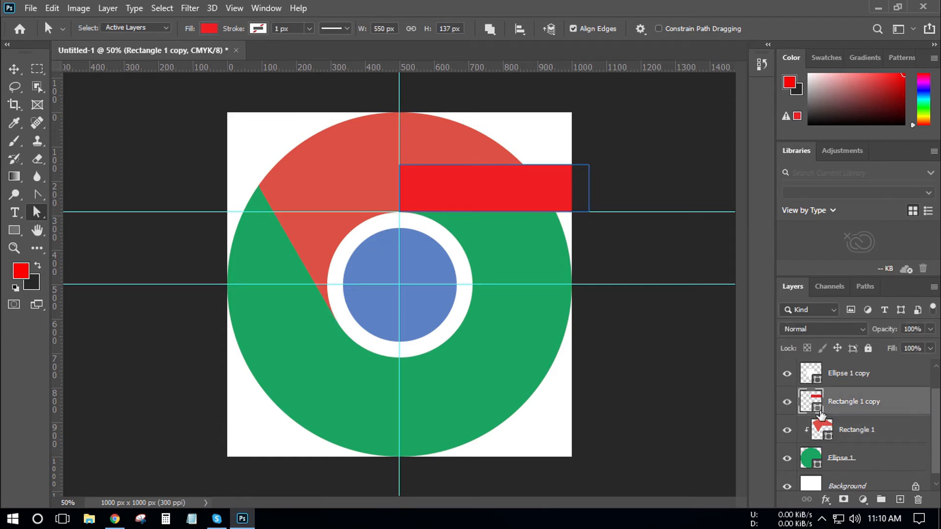
pyautogui.doubleClick(813, 414)
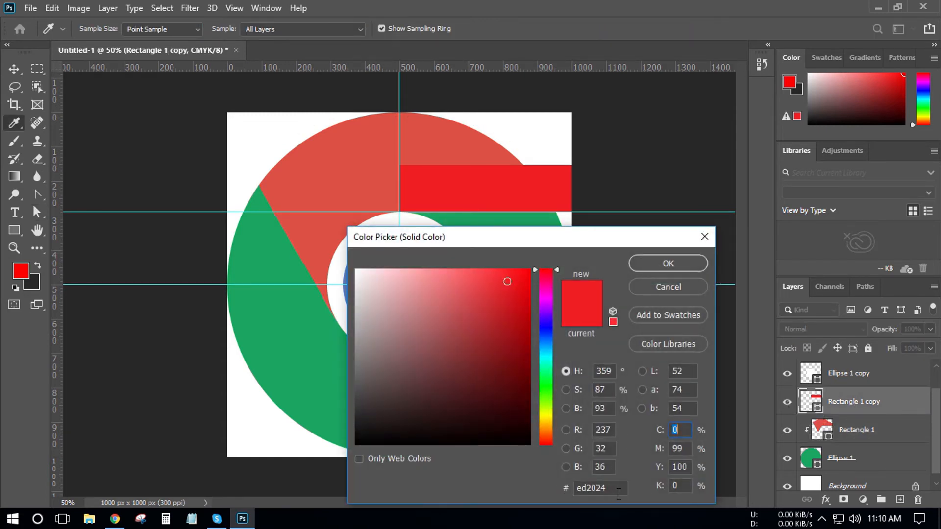
pyautogui.moveTo(619, 493); pyautogui.dragTo(549, 486)
pyautogui.rightClick(582, 485)
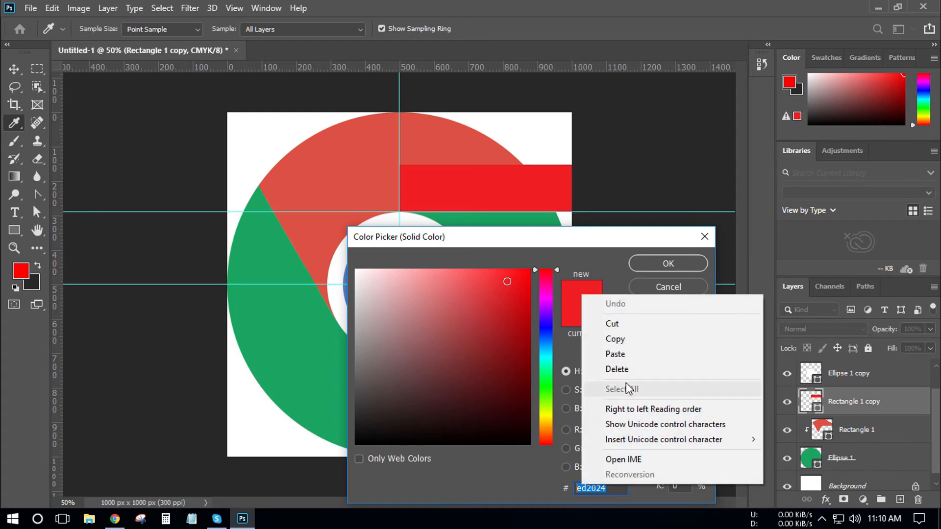
pyautogui.click(629, 354)
pyautogui.click(672, 263)
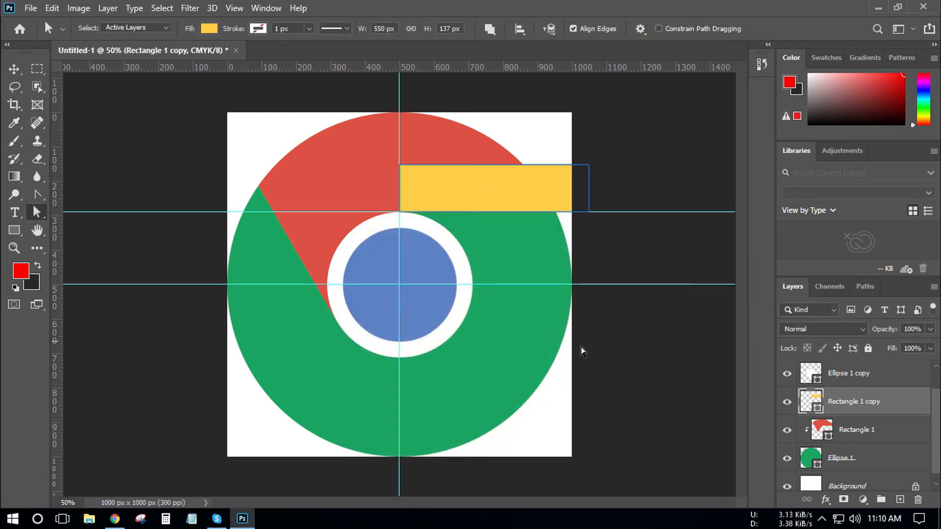
pyautogui.click(14, 70)
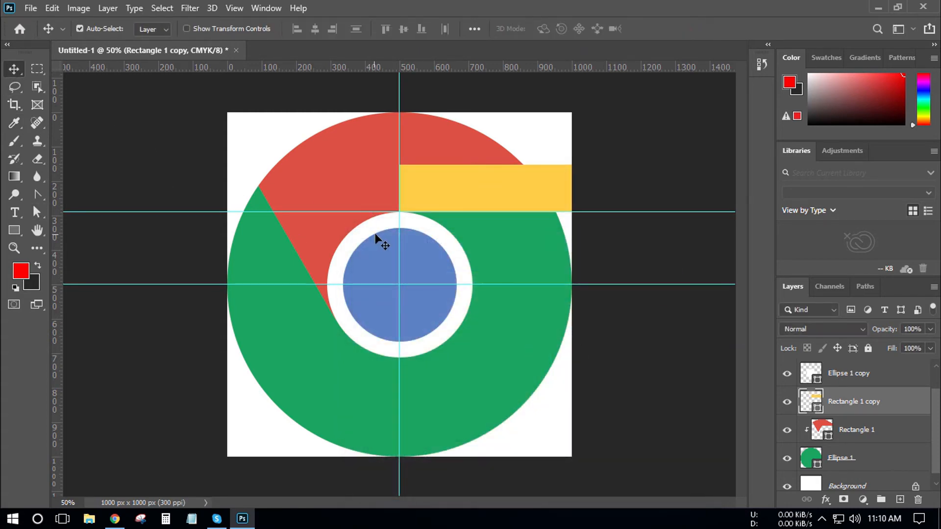
pyautogui.hotkey('ctrl', 't')
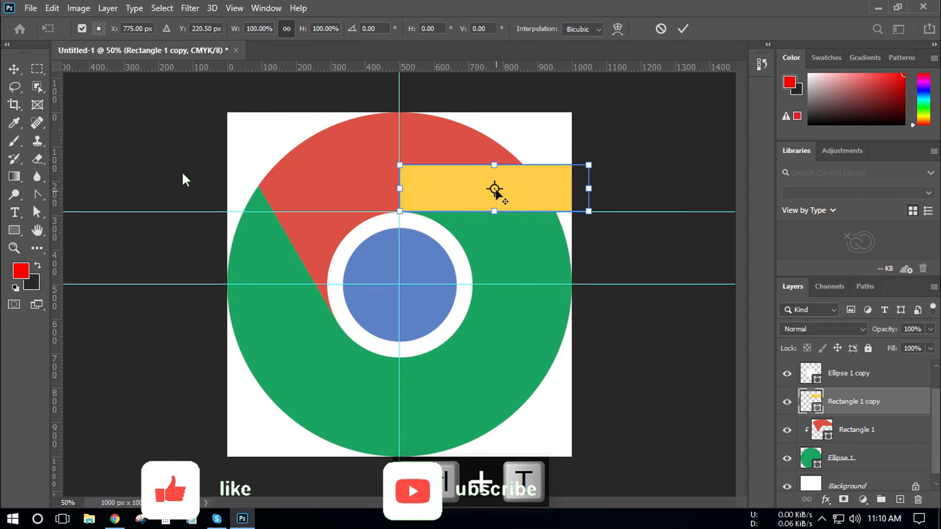
pyautogui.moveTo(494, 189); pyautogui.dragTo(399, 285)
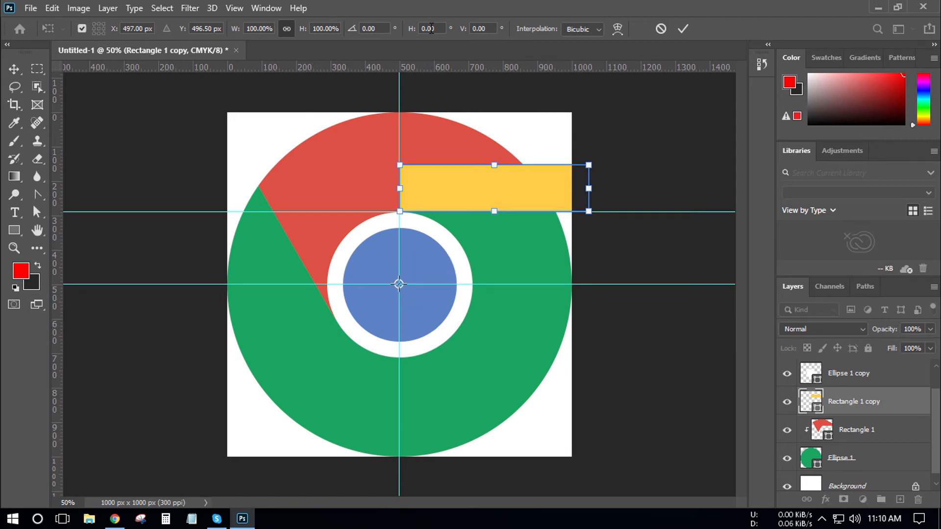
pyautogui.click(409, 30)
pyautogui.write('12')
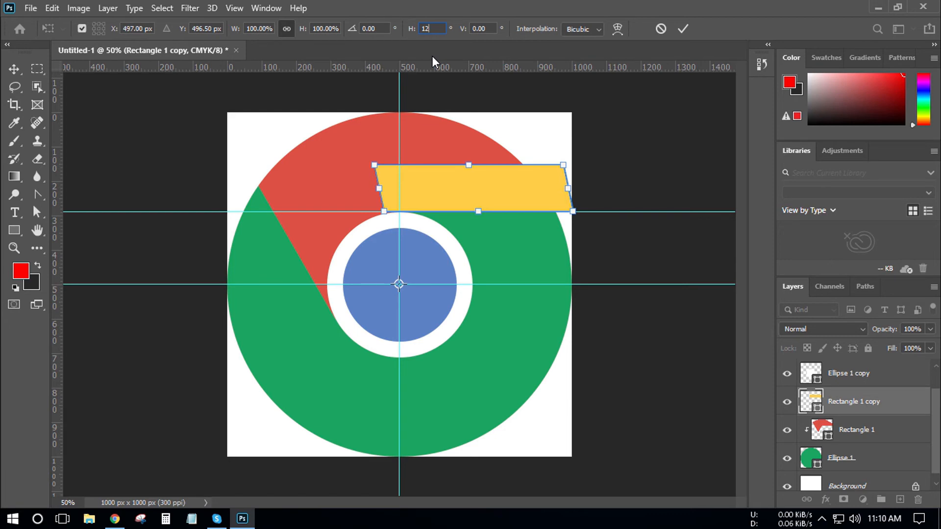
pyautogui.hotkey('ctrl', 'z')
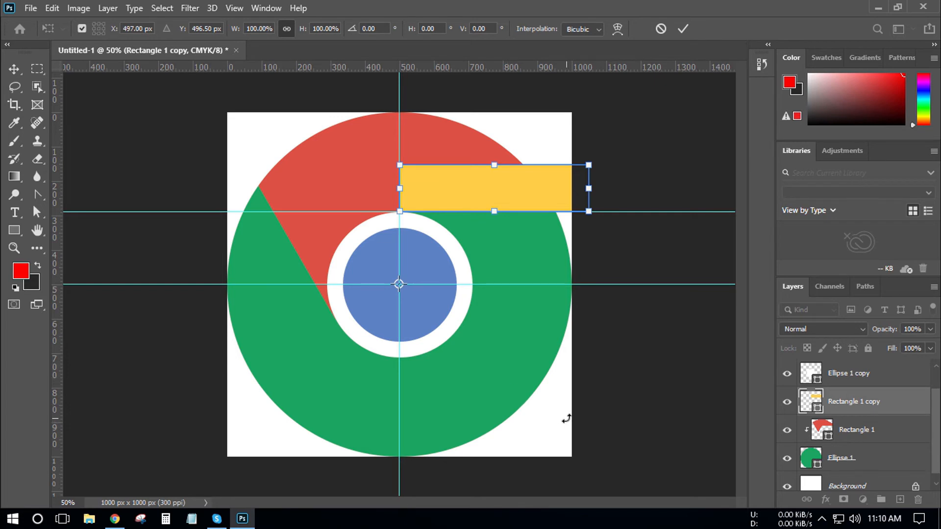
pyautogui.press('Return')
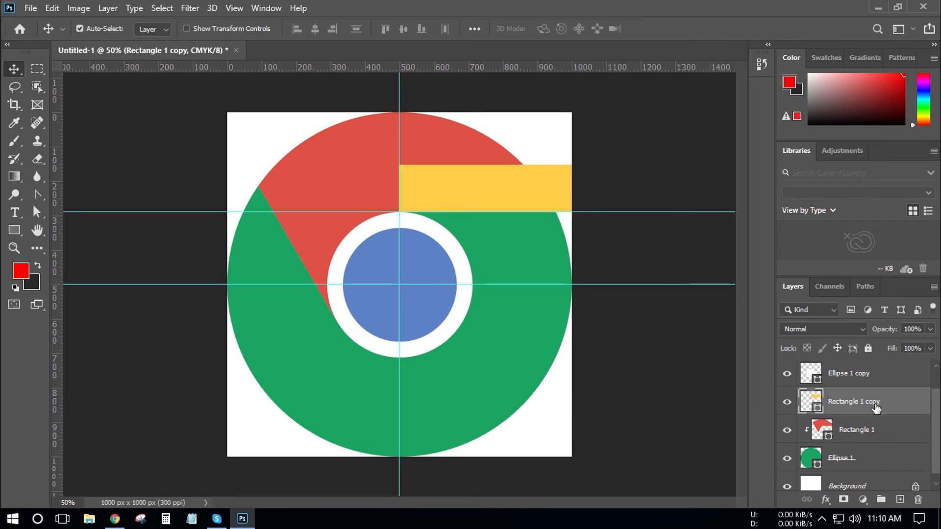
pyautogui.click(788, 403)
pyautogui.click(788, 403)
# Step: Rotate Rectangle 1 copy by 120° about a reference point placed where the two centre guides cross
pyautogui.hotkey('ctrl', 't')
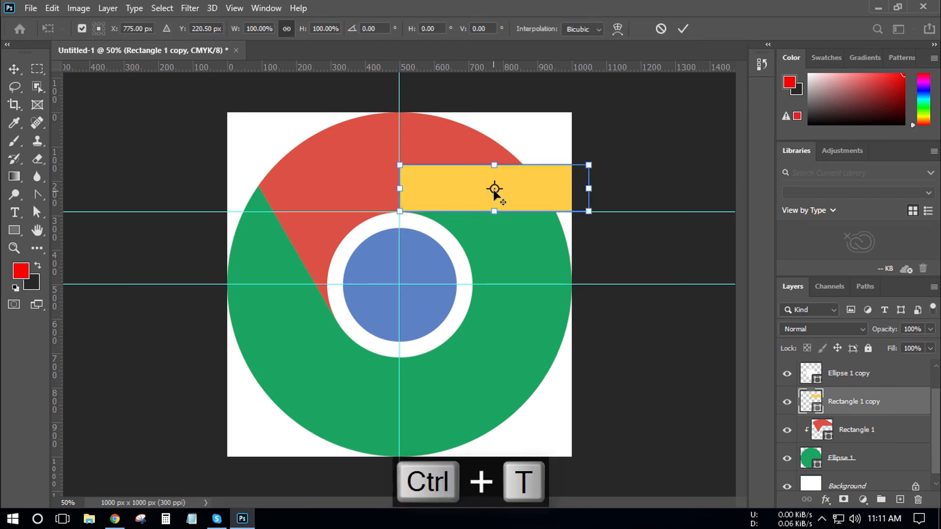
pyautogui.moveTo(495, 189); pyautogui.dragTo(400, 284)
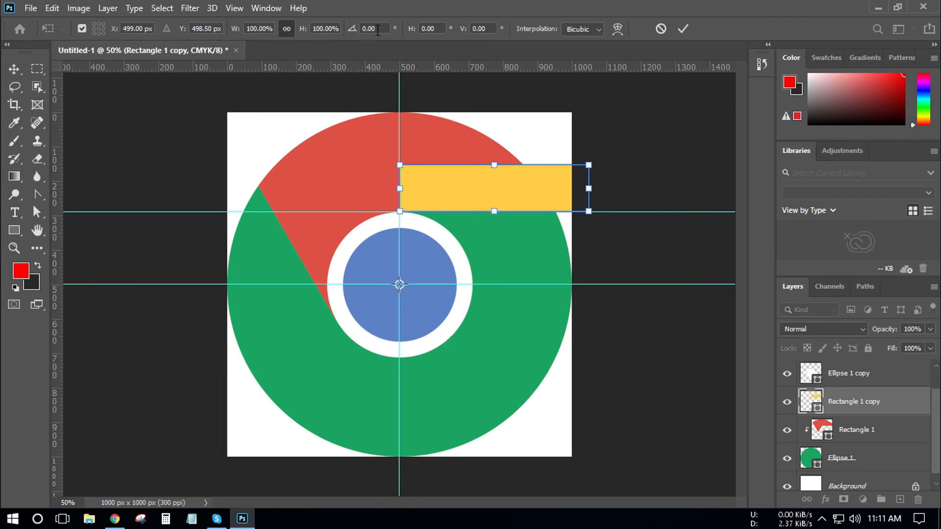
pyautogui.click(352, 31)
pyautogui.write('12')
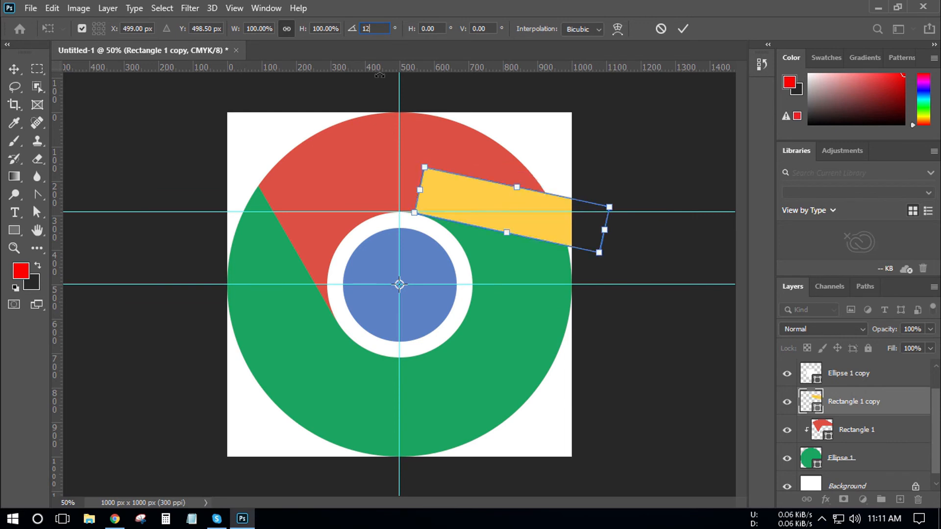
pyautogui.write('0')
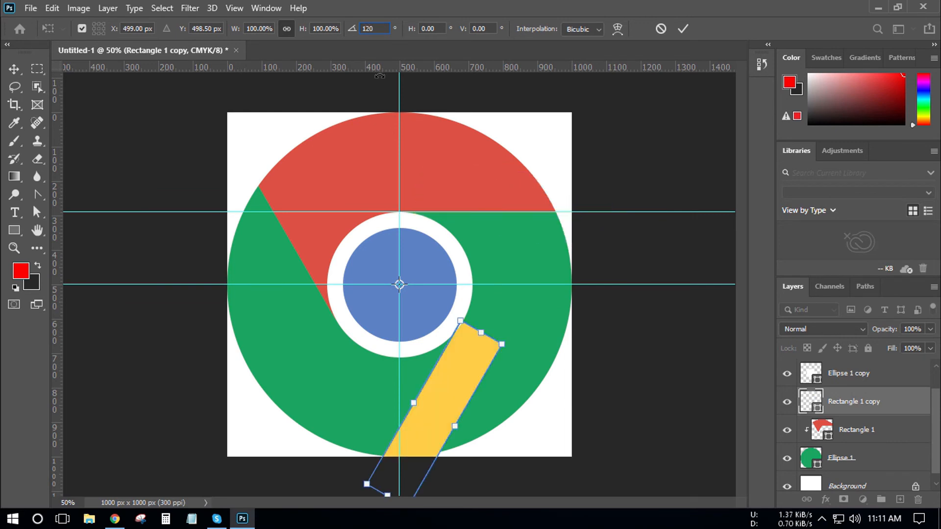
pyautogui.doubleClick(468, 361)
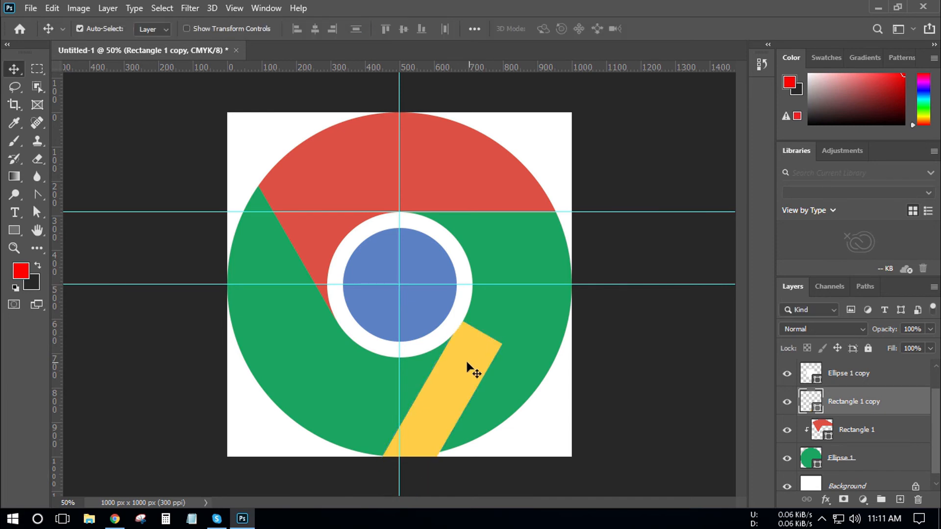
# Step: Move the yellow rectangle's outer lower corner onto the upper horizontal guide past the canvas's right edge, and its outer upper corner onto that guide's crossing with the vertical guide
pyautogui.click(37, 212)
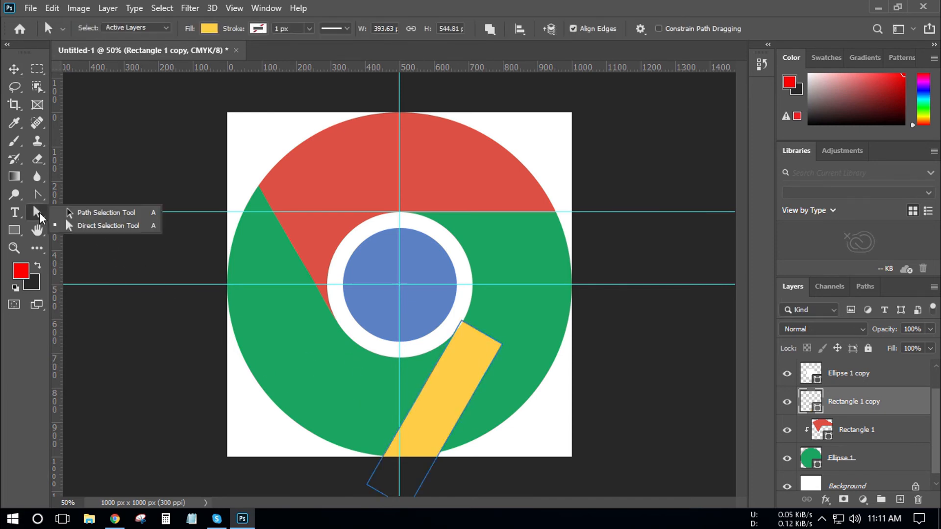
pyautogui.click(438, 427)
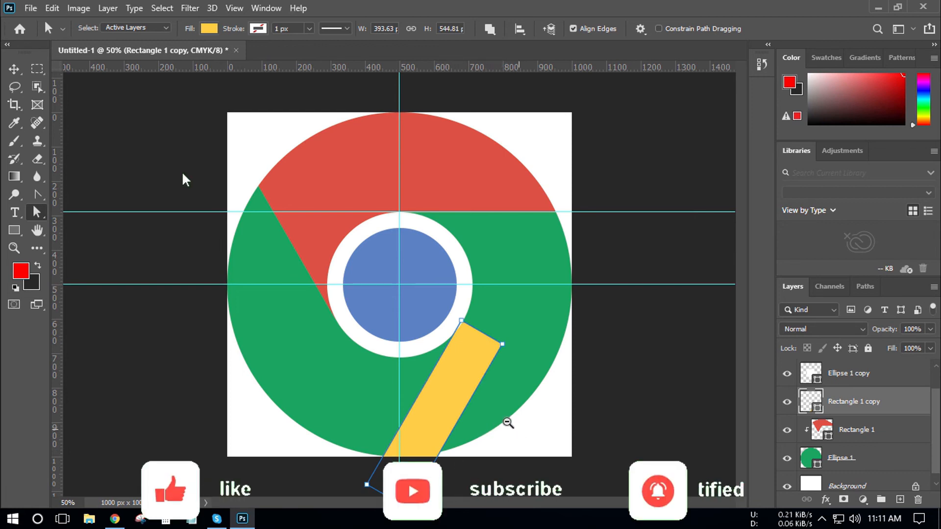
pyautogui.scroll(-1, 503, 421)
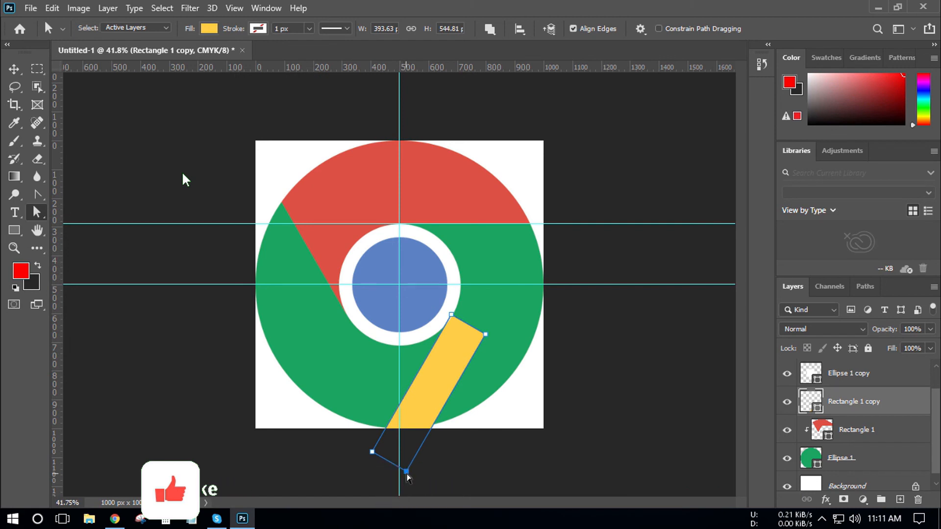
pyautogui.moveTo(406, 471); pyautogui.dragTo(612, 228)
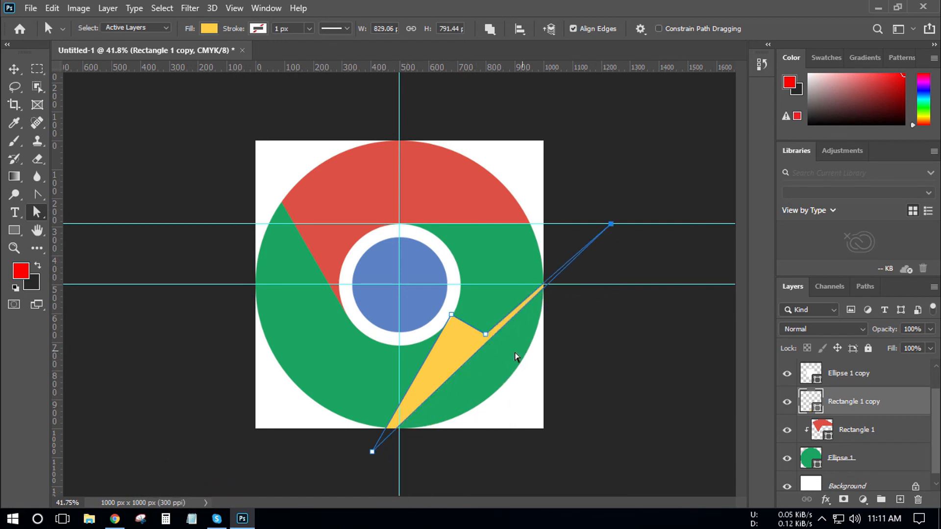
pyautogui.click(486, 335)
pyautogui.moveTo(487, 338); pyautogui.dragTo(399, 230)
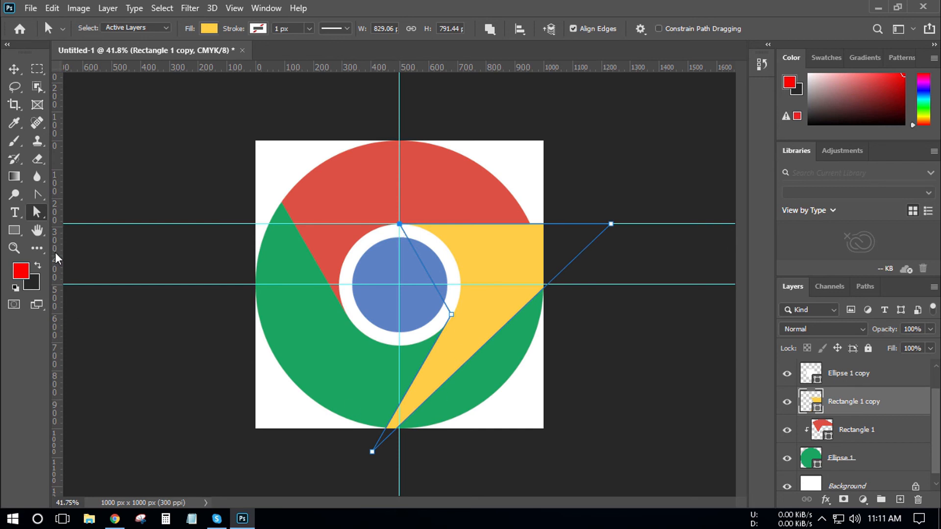
# Step: Add an anchor point on the yellow shape's long diagonal edge, curve it outward near the canvas's lower-right corner, and clip the shape to Ellipse 1
pyautogui.moveTo(37, 195); pyautogui.dragTo(90, 197)
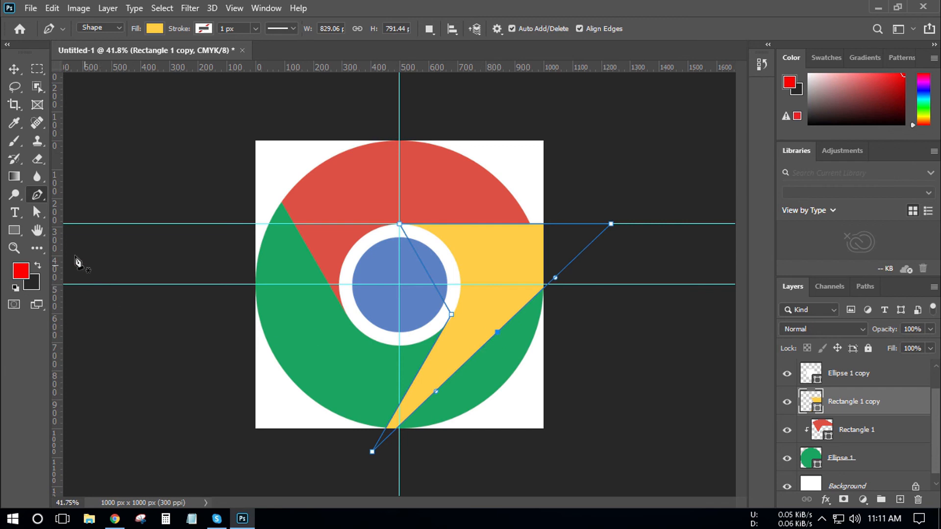
pyautogui.click(36, 211)
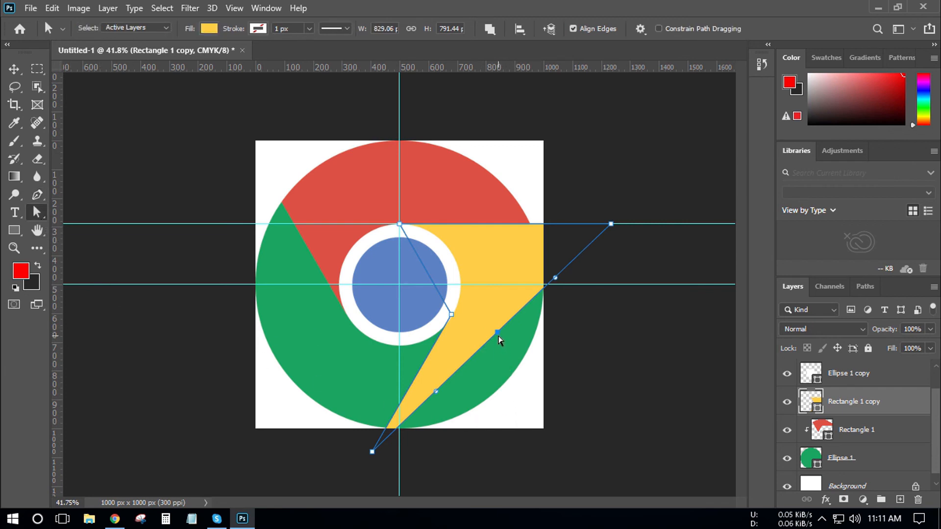
pyautogui.moveTo(499, 335); pyautogui.dragTo(542, 412)
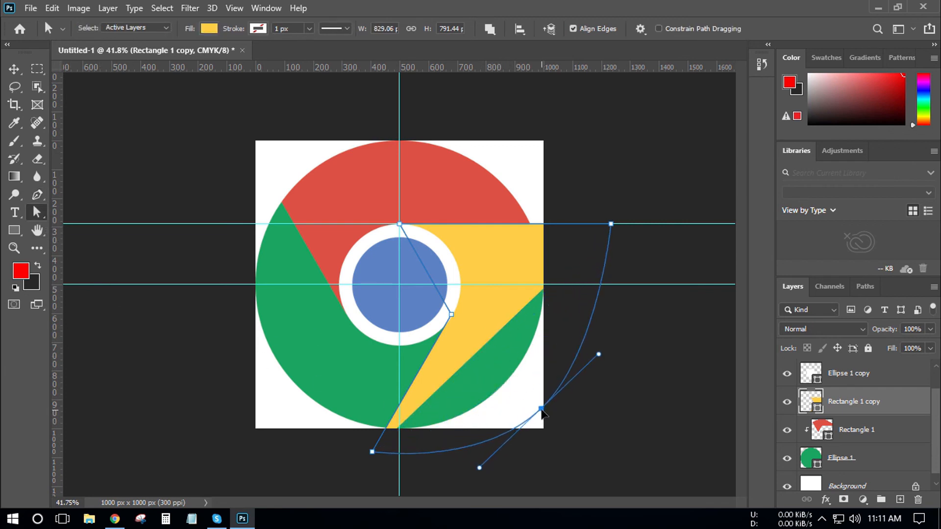
pyautogui.click(561, 485)
pyautogui.rightClick(874, 401)
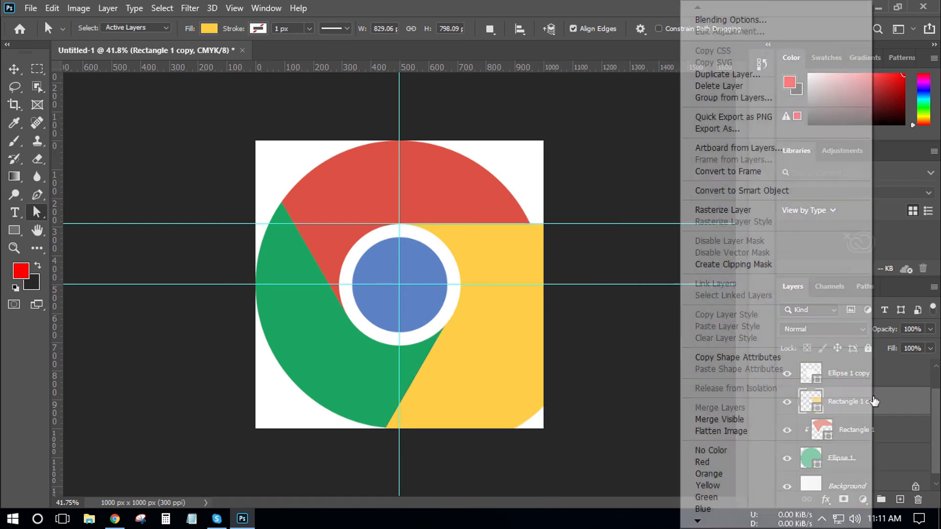
pyautogui.click(775, 267)
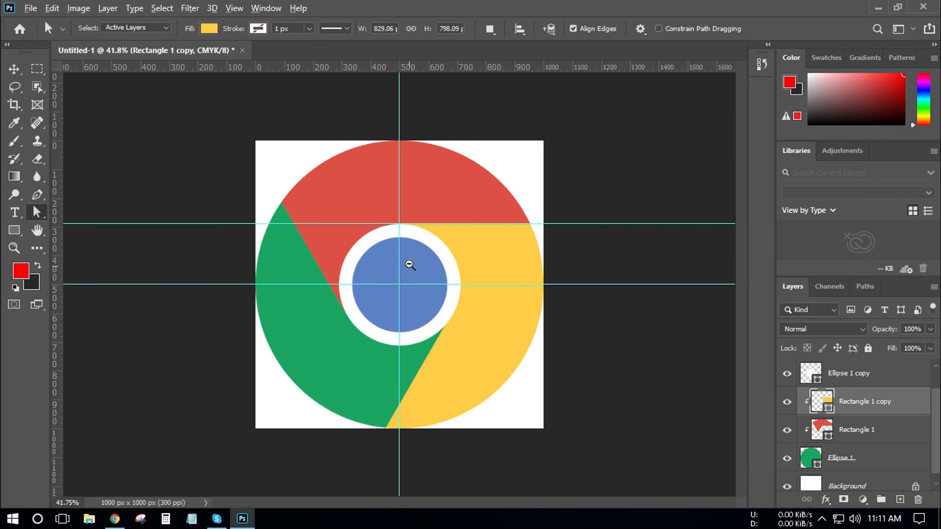
# Step: Clear all guides from the finished logo
pyautogui.scroll(3, 410, 264)
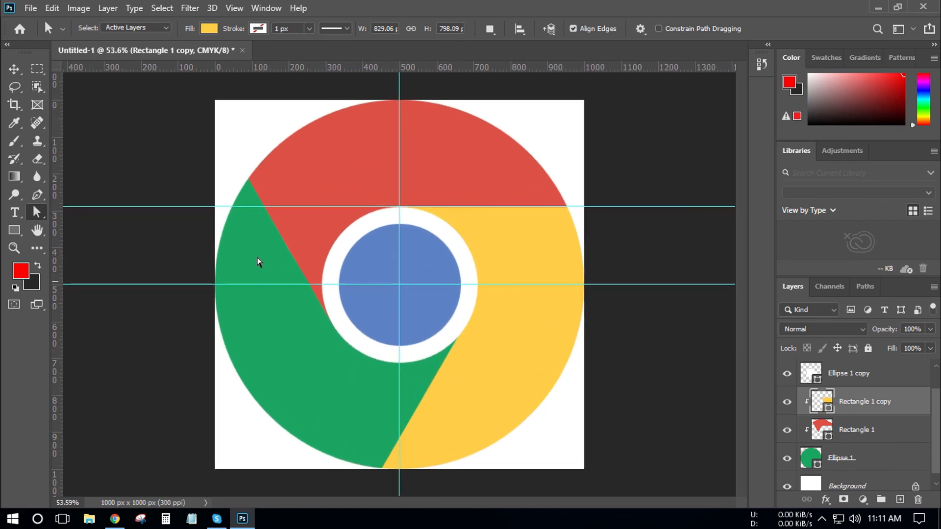
pyautogui.click(13, 68)
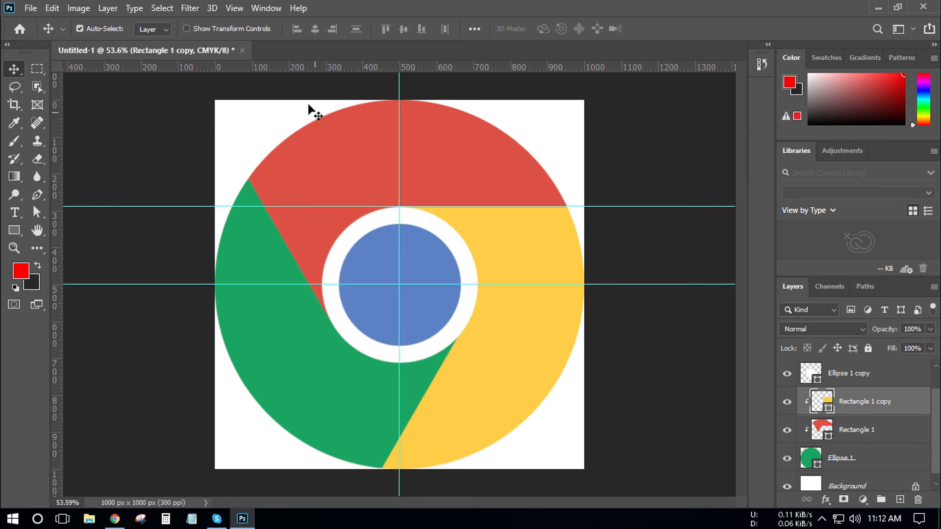
pyautogui.click(240, 10)
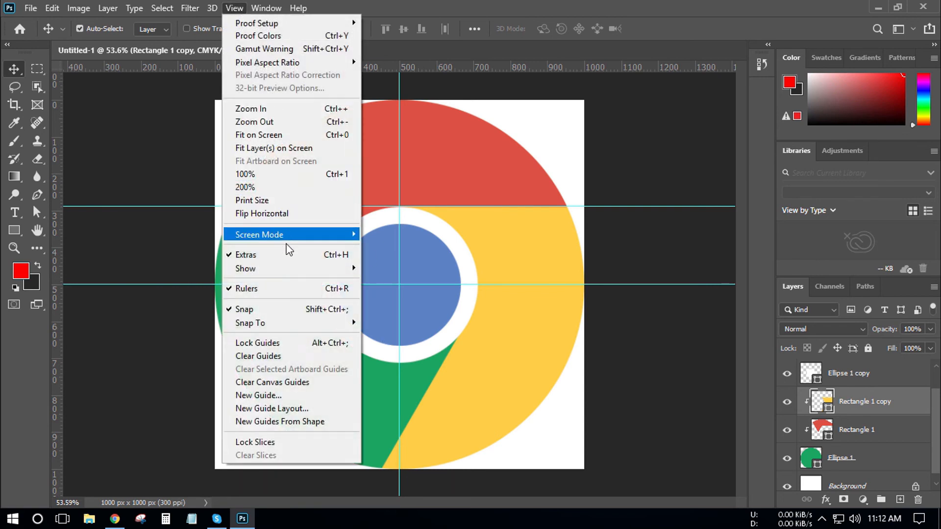
pyautogui.click(287, 362)
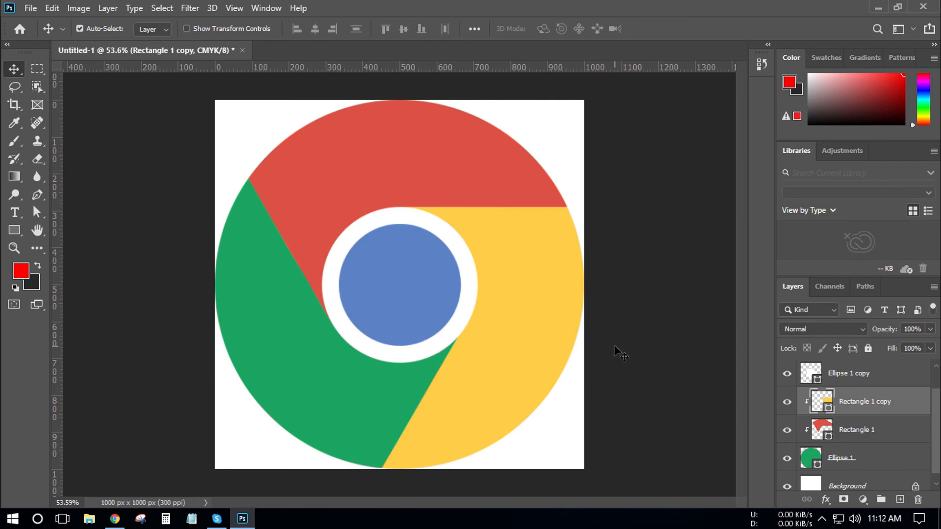